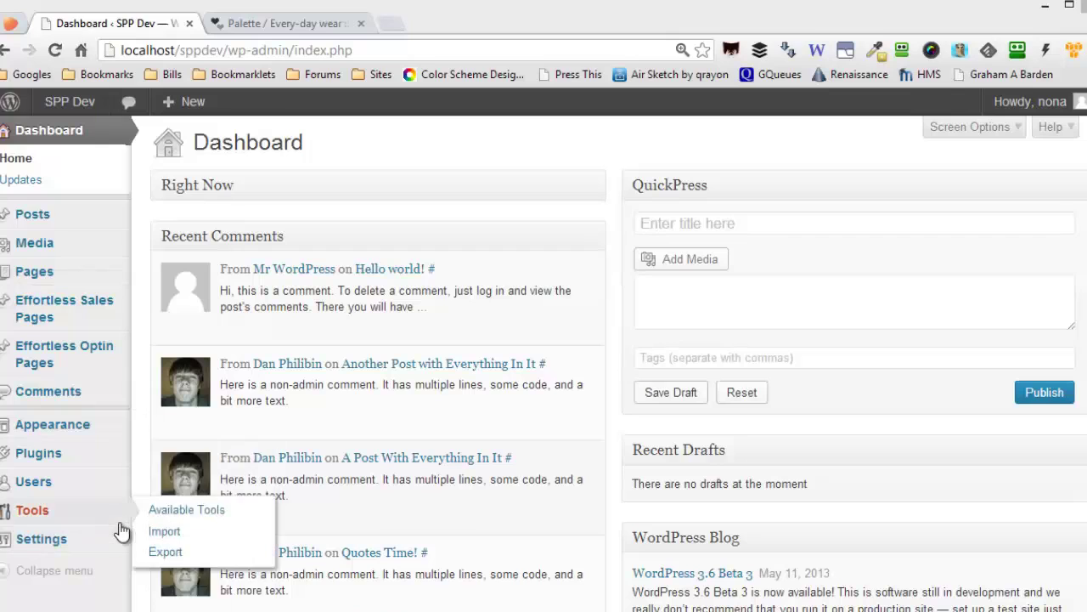
# Open the Jazzy Optins settings and set the cover image to applause-zig-100.jpg from the Media Library.
pyautogui.moveTo(113, 534)
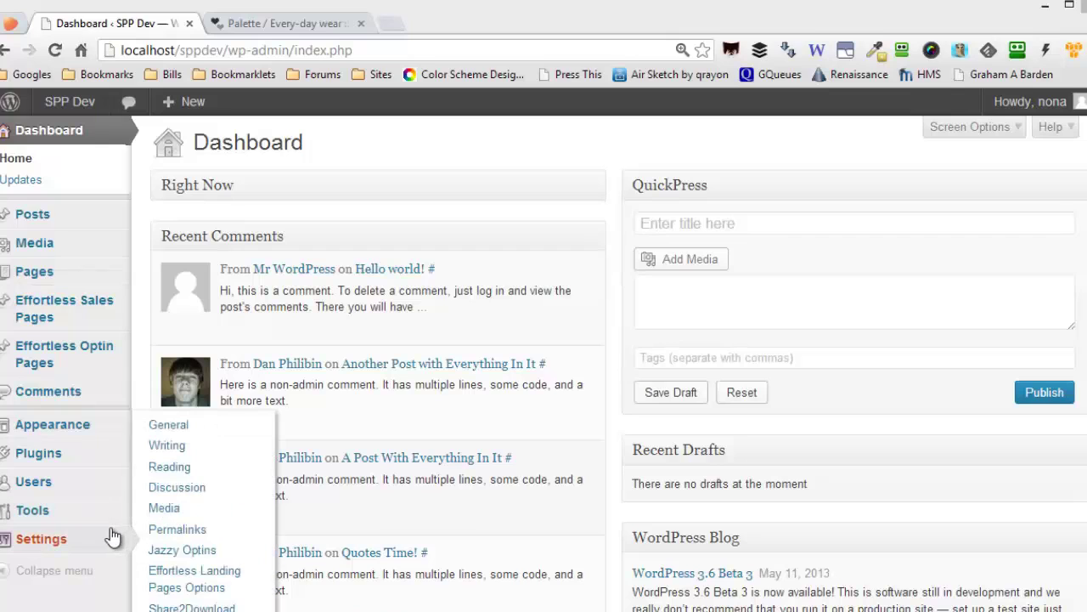
pyautogui.click(204, 554)
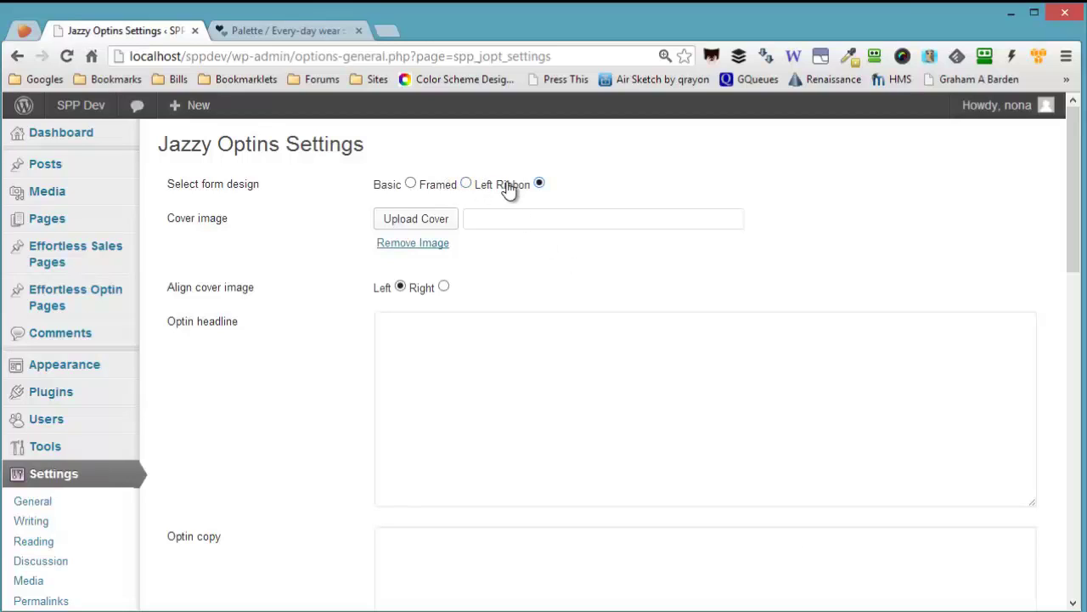
pyautogui.click(432, 223)
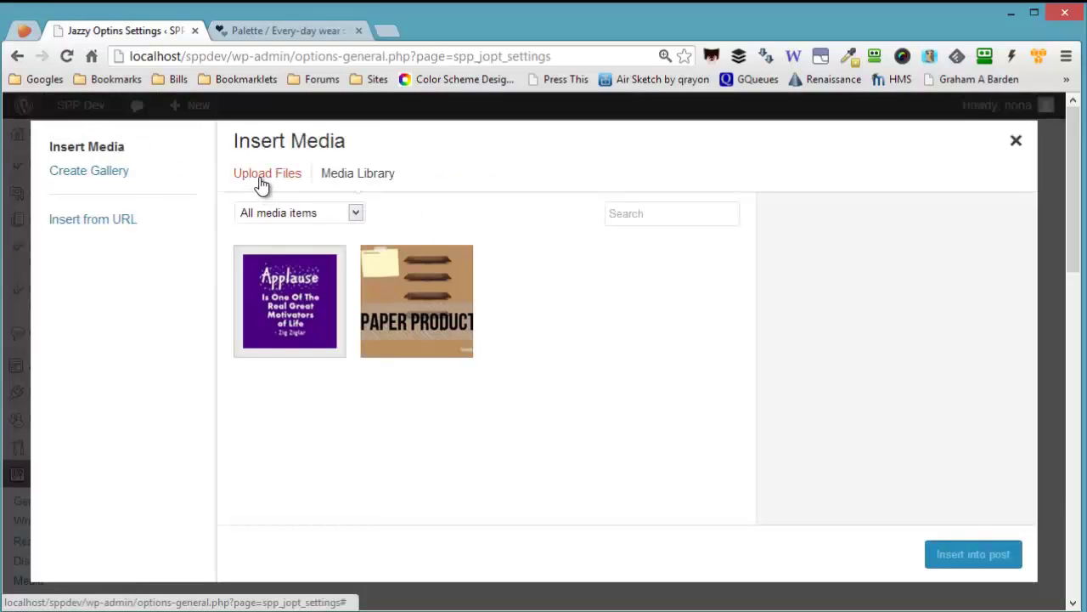
pyautogui.click(303, 290)
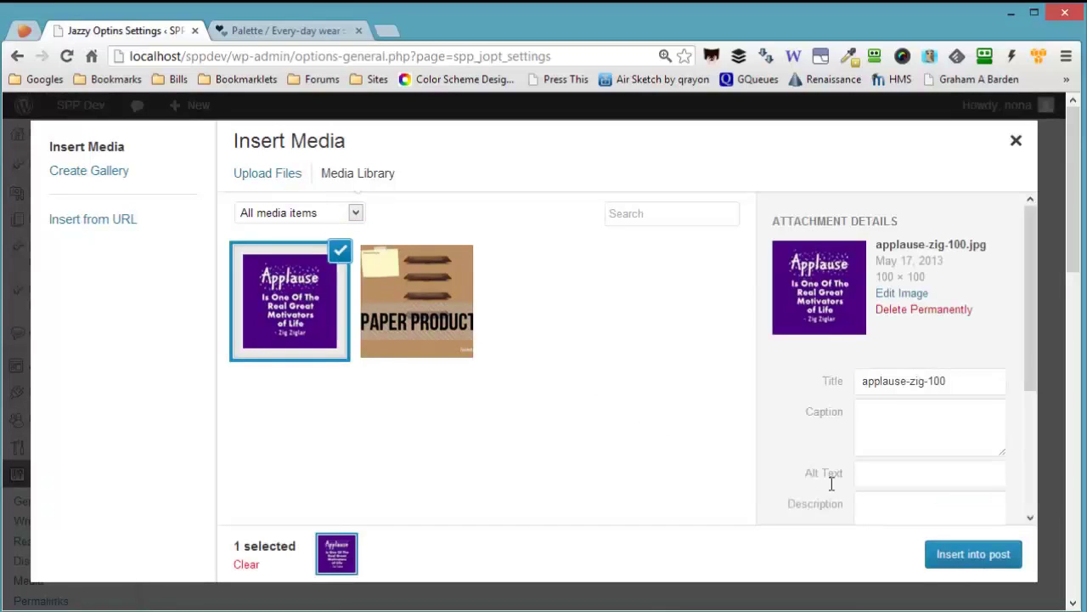
pyautogui.click(953, 557)
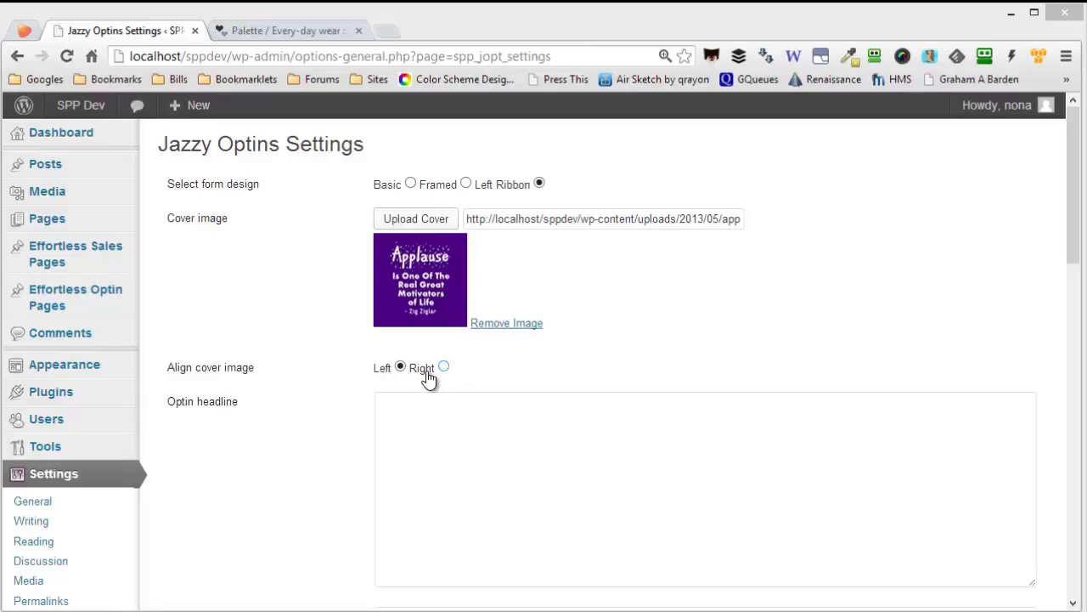
# Fill in the Optin headline with the saved clip "More Goodies Available".
pyautogui.click(447, 448)
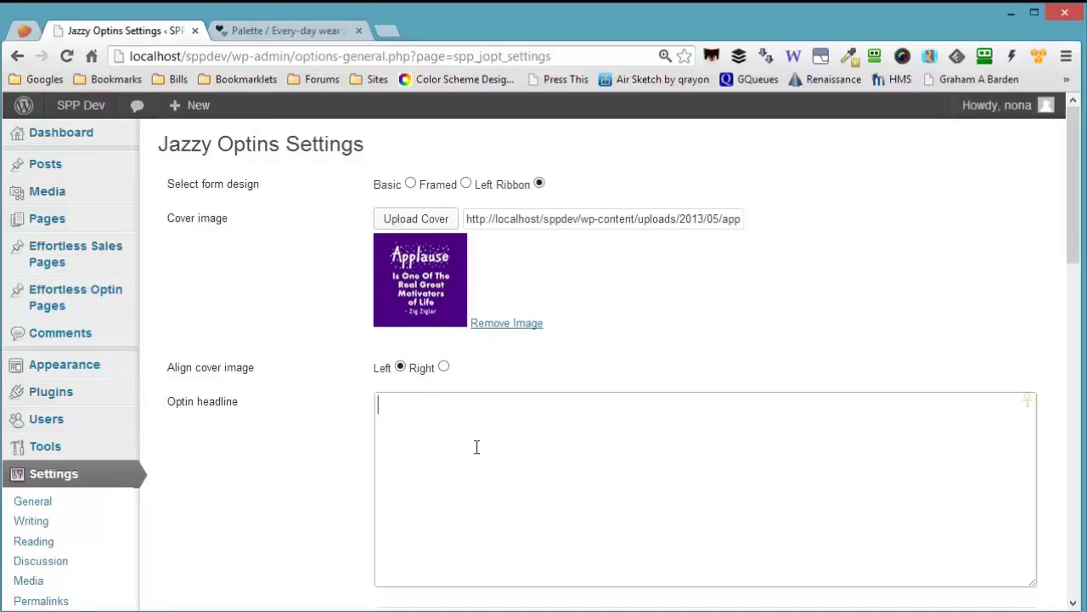
pyautogui.hotkey('ctrl', 'shift', 'v')
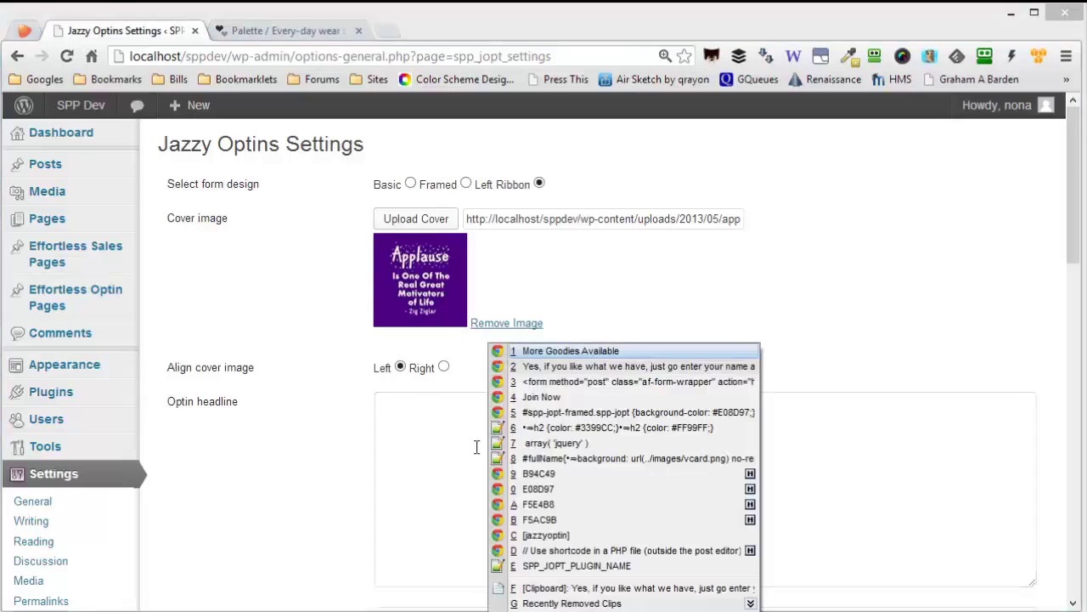
pyautogui.click(563, 351)
pyautogui.click(335, 435)
pyautogui.scroll(-3, 335, 435)
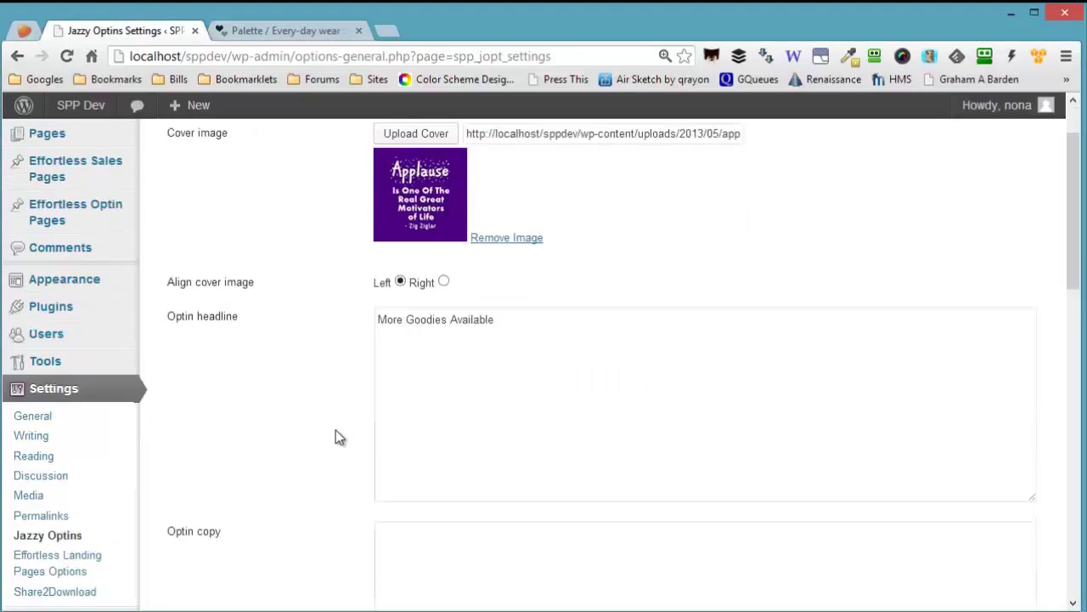
# Fill in the Optin copy with the saved clip beginning "Yes, if you like what we have, just go enter your name and email".
pyautogui.click(485, 434)
pyautogui.hotkey('ctrl', 'shift', 'z')
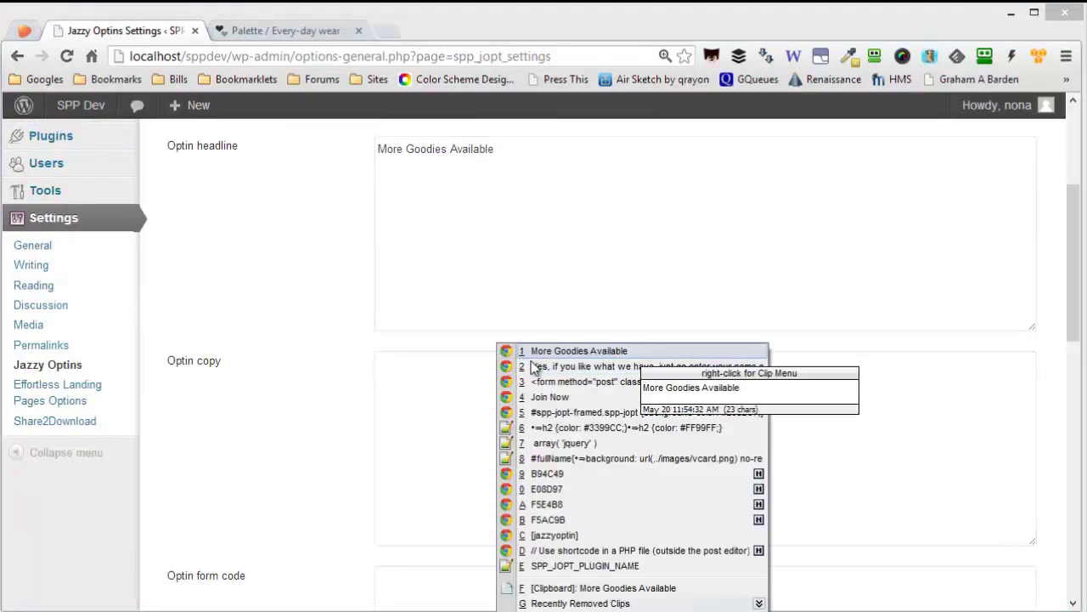
pyautogui.click(534, 362)
pyautogui.click(313, 403)
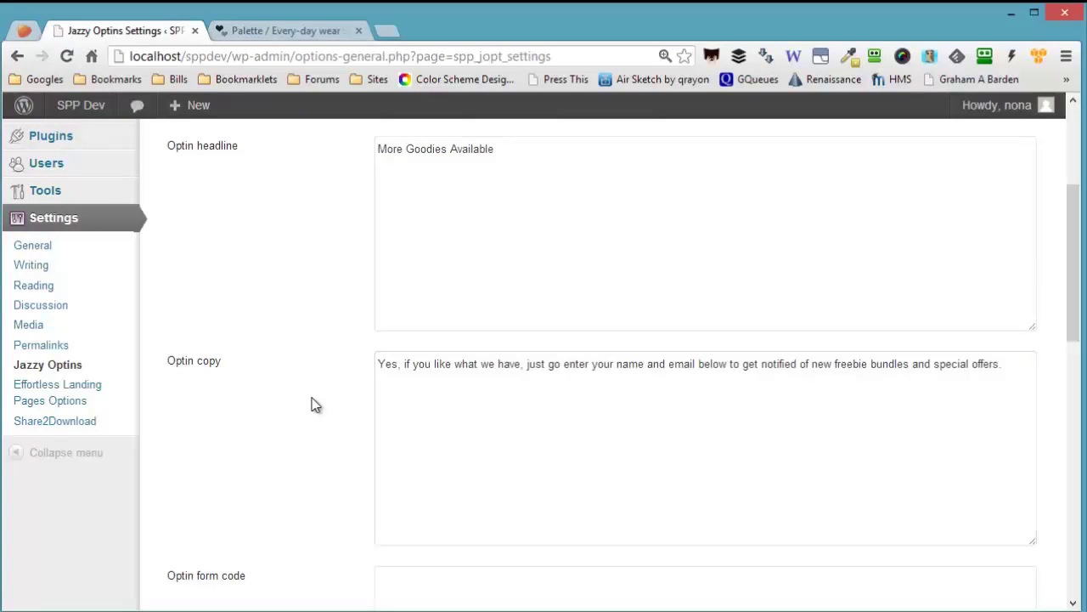
# Insert the saved AWeber form HTML as the Optin form code and save the Jazzy Optins settings.
pyautogui.scroll(-4, 313, 404)
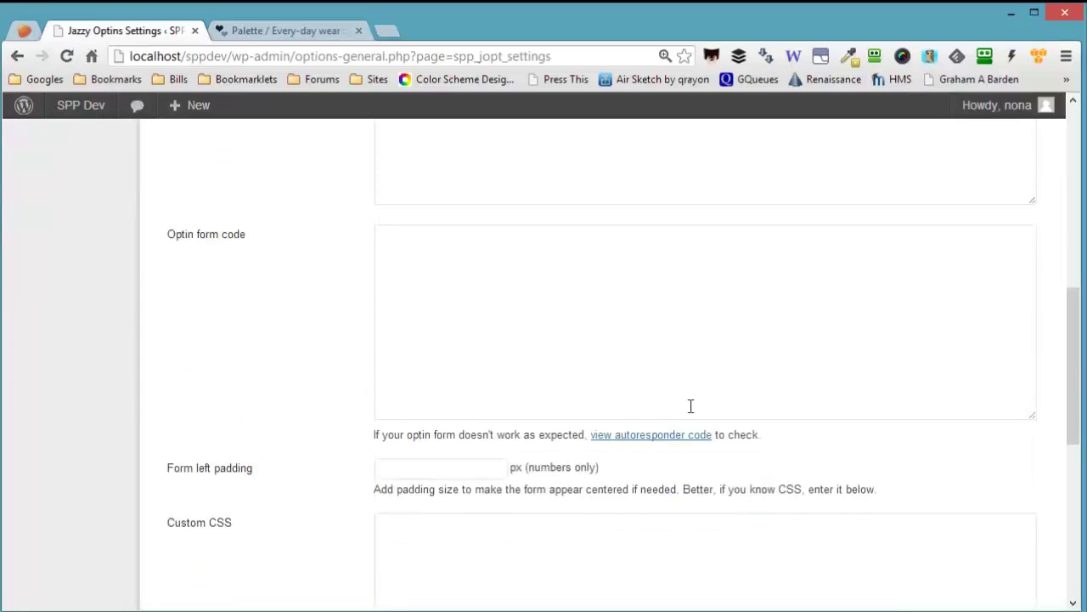
pyautogui.click(595, 368)
pyautogui.hotkey('ctrl', 'shift', 'z')
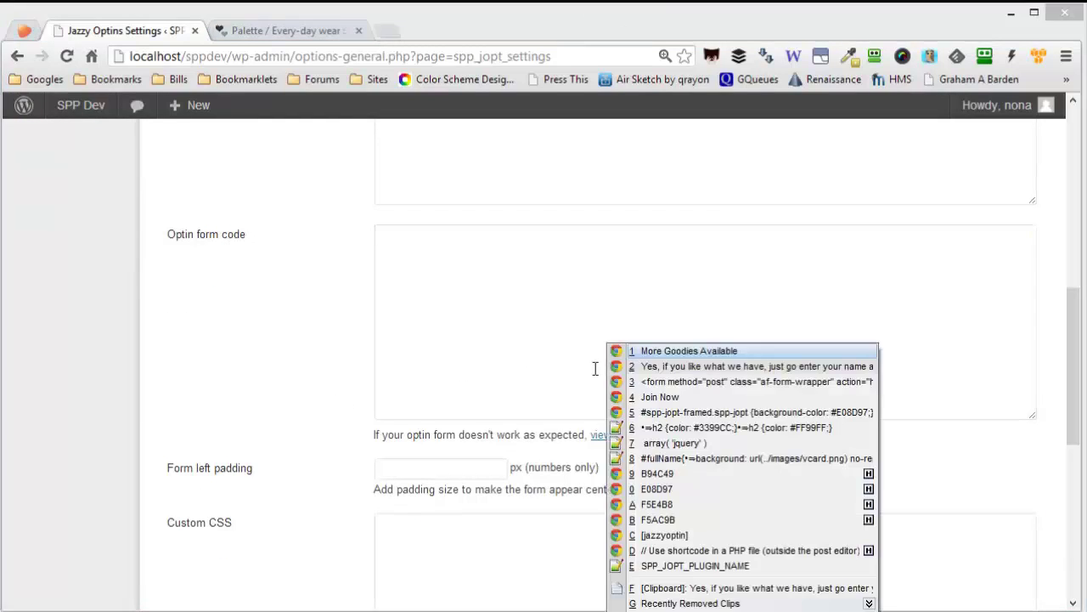
pyautogui.click(671, 384)
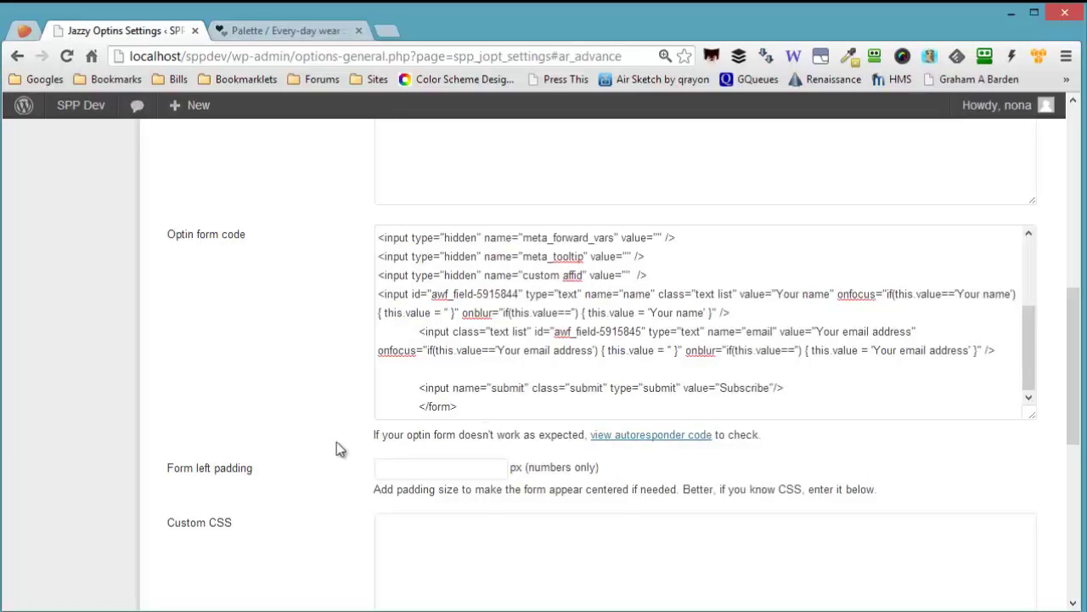
pyautogui.scroll(-5, 314, 476)
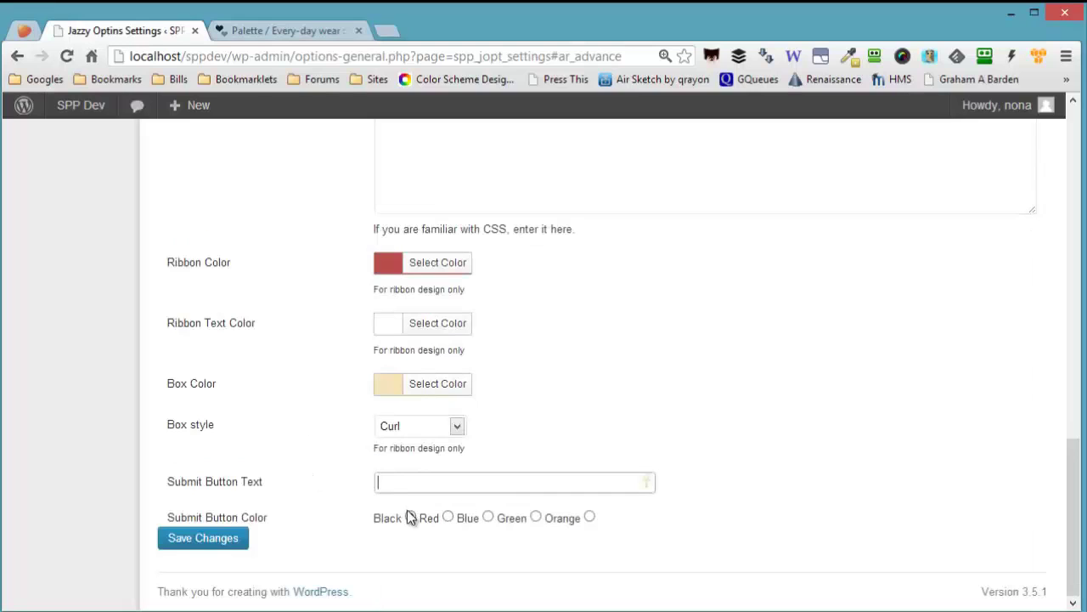
pyautogui.click(227, 540)
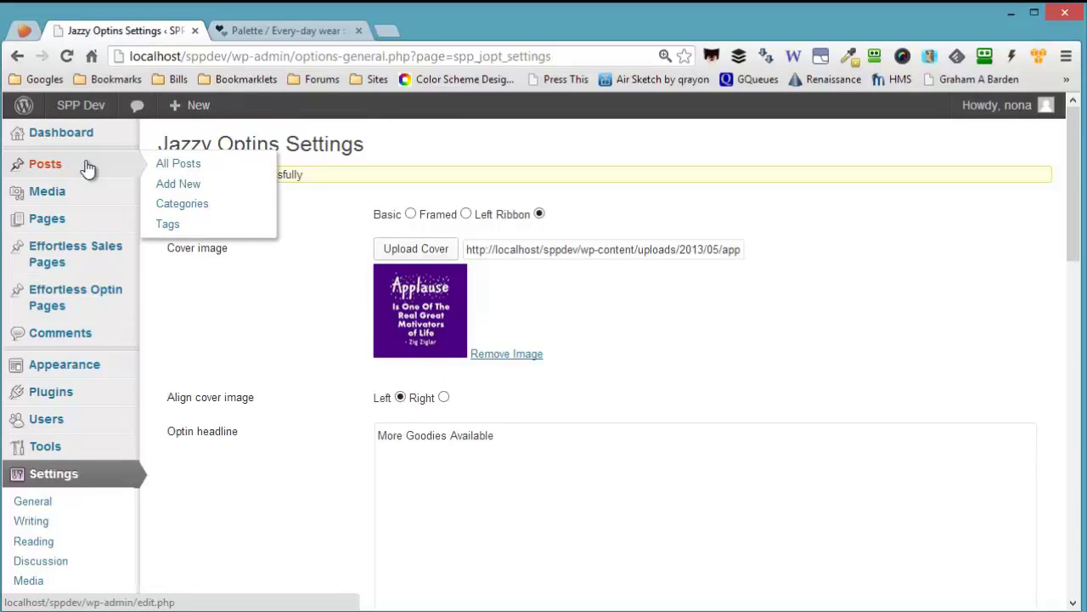
# Replace the shareload shortcode in "Another Post with Everything In It" with [jazzyoptin] and update the post.
pyautogui.click(179, 170)
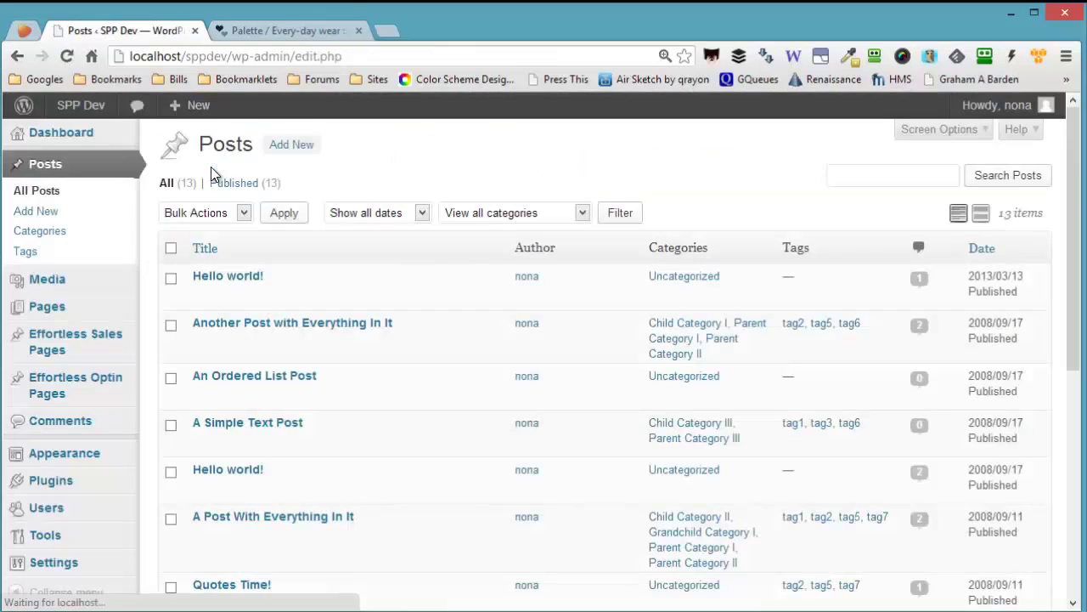
pyautogui.click(215, 325)
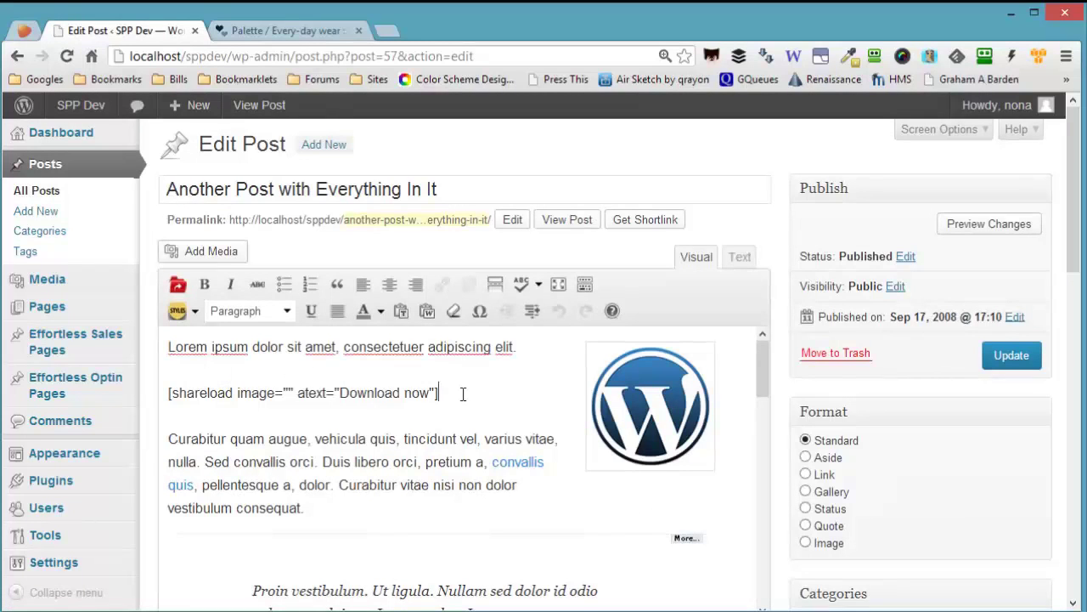
pyautogui.moveTo(465, 393); pyautogui.dragTo(141, 392)
pyautogui.press('BackSpace')
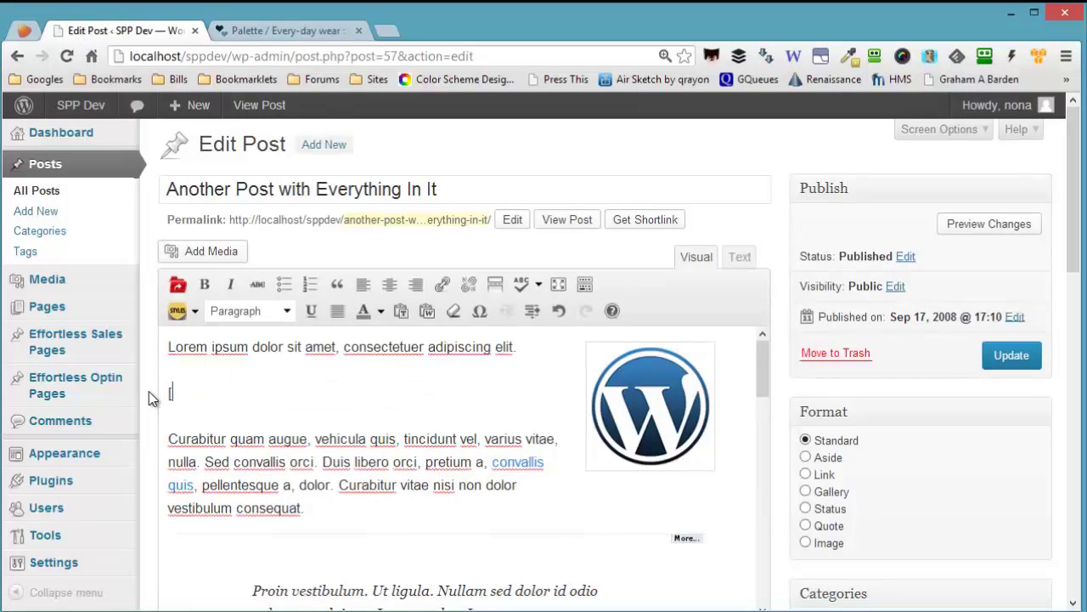
pyautogui.write('[jazzyoptins]')
pyautogui.press('Left')
pyautogui.press('BackSpace')
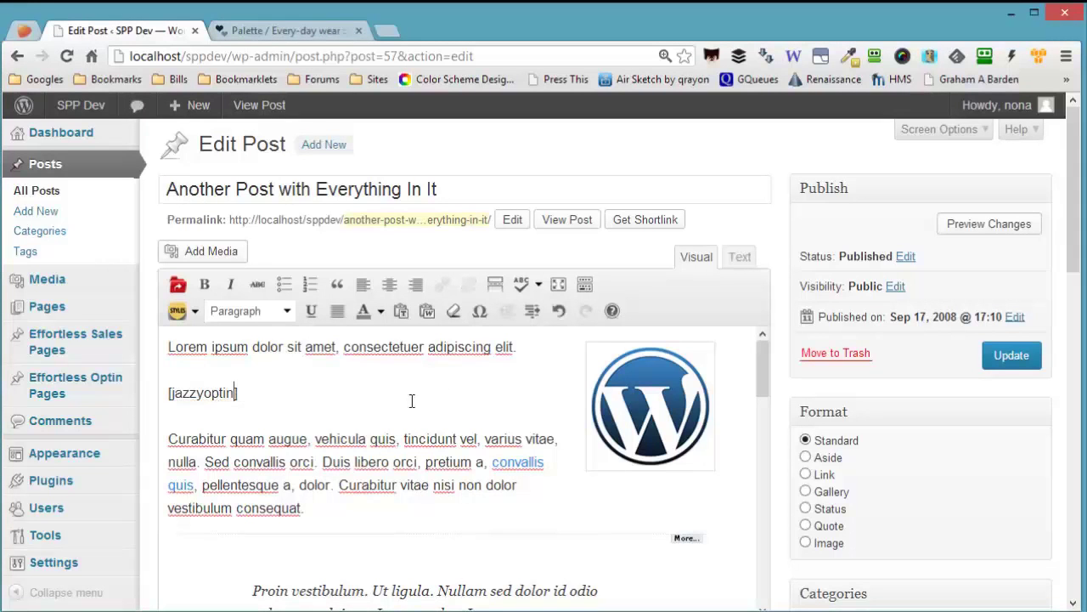
pyautogui.click(1032, 359)
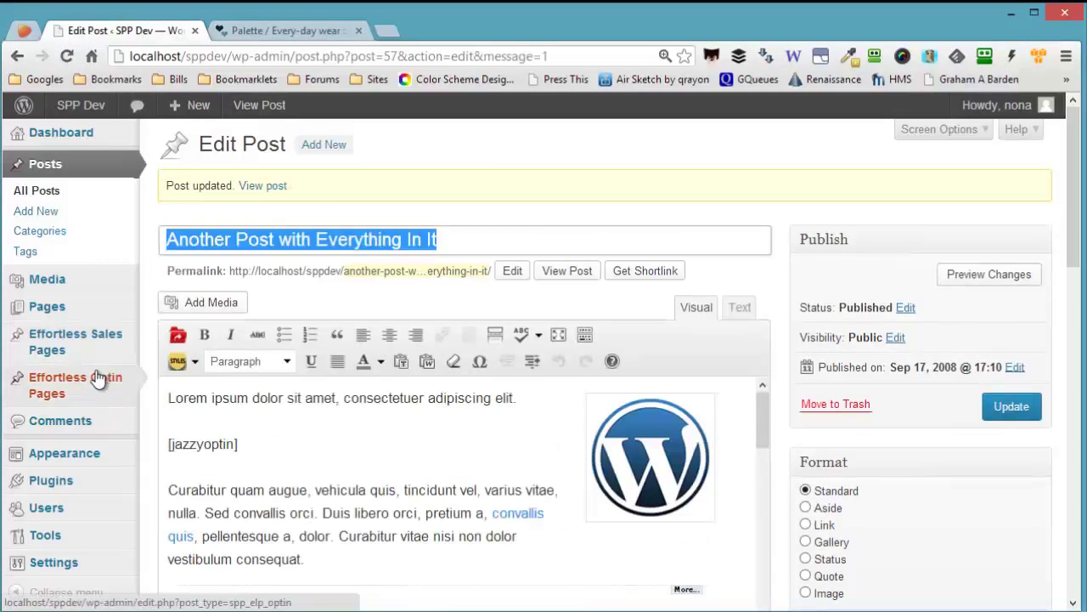
# Add the Jazzy Optins Widget above Search in the Main Sidebar, save it without a title, and view the live site.
pyautogui.moveTo(92, 395)
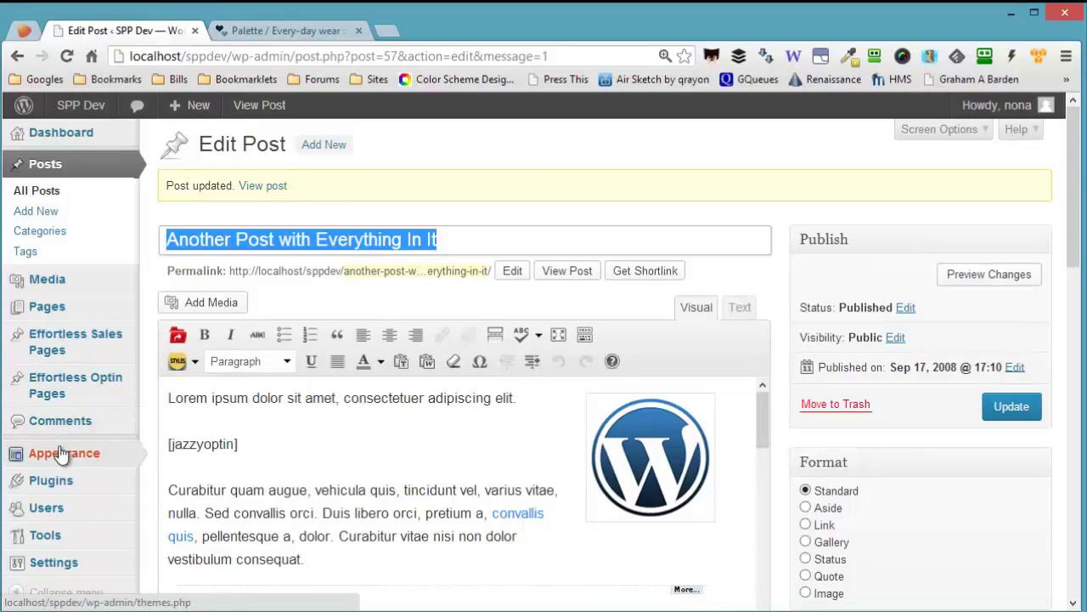
pyautogui.moveTo(82, 443)
pyautogui.scroll(-1, 51, 429)
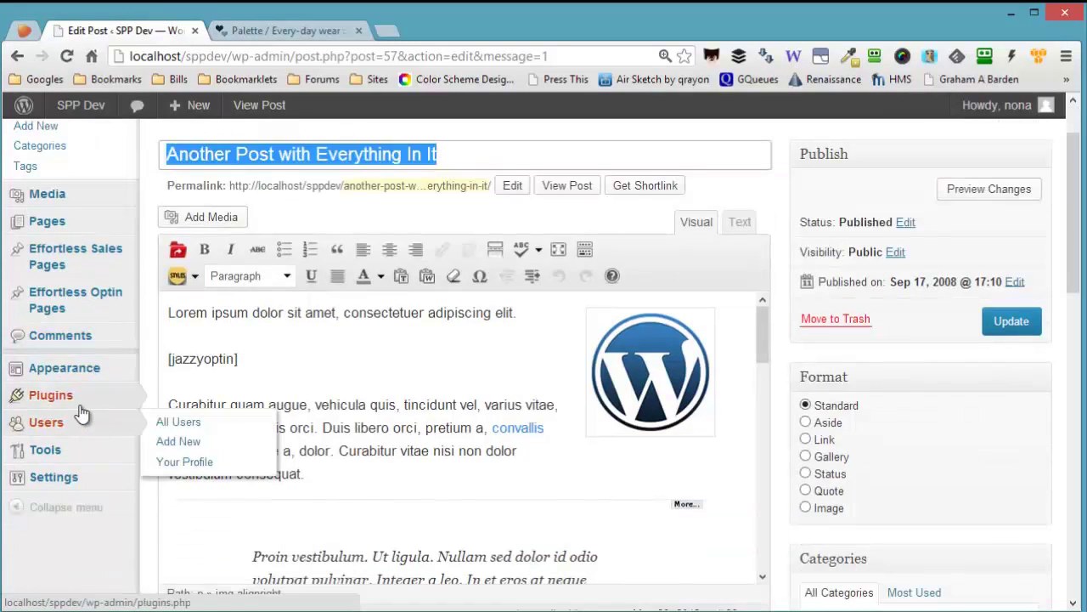
pyautogui.moveTo(85, 376)
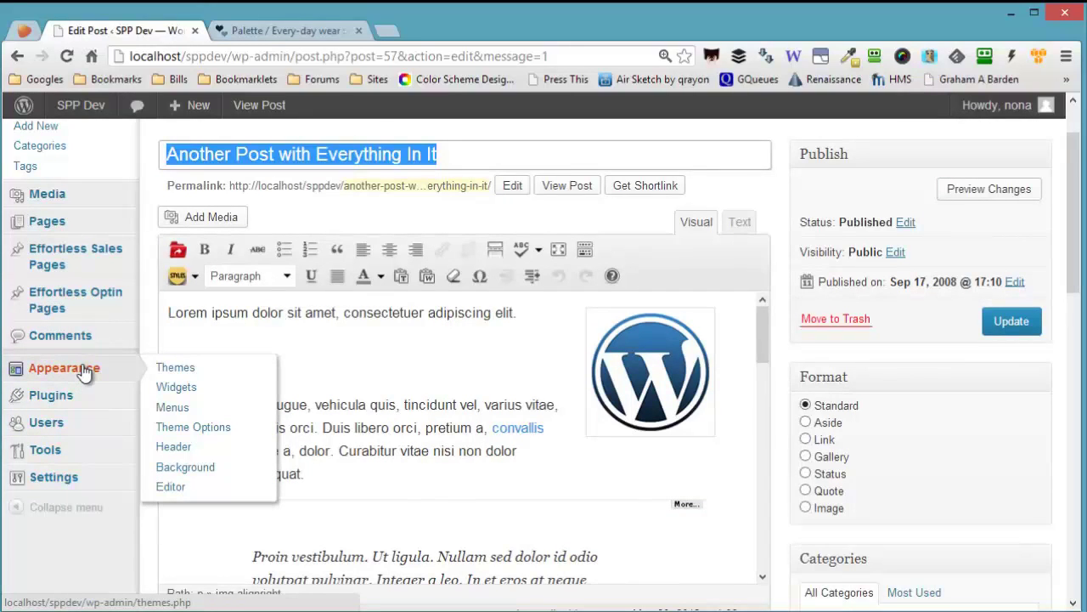
pyautogui.click(176, 386)
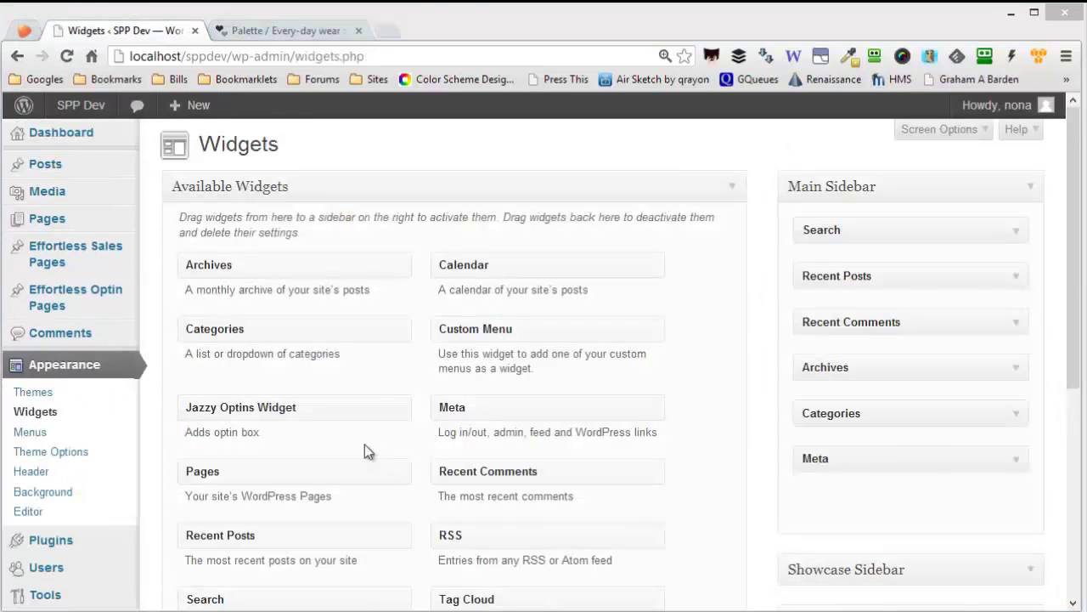
pyautogui.moveTo(269, 408); pyautogui.dragTo(886, 215)
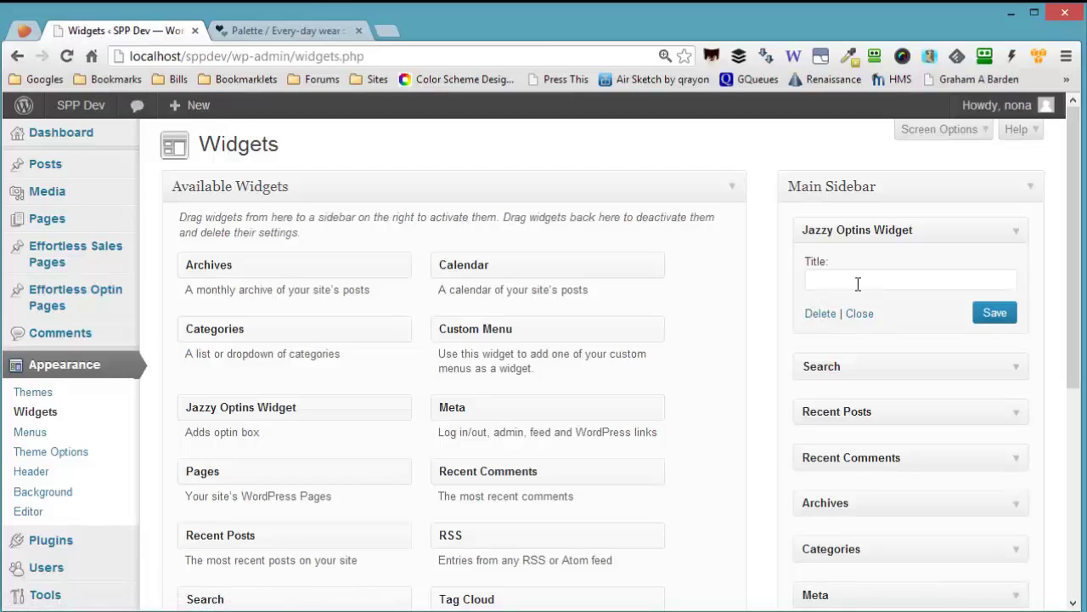
pyautogui.click(992, 314)
pyautogui.moveTo(74, 141)
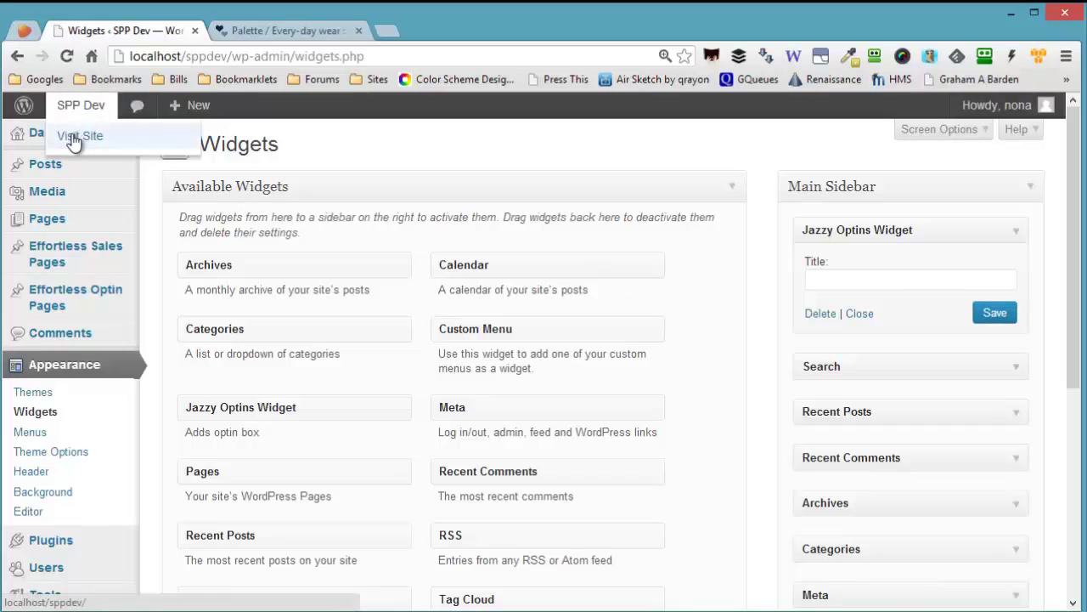
pyautogui.click(158, 138)
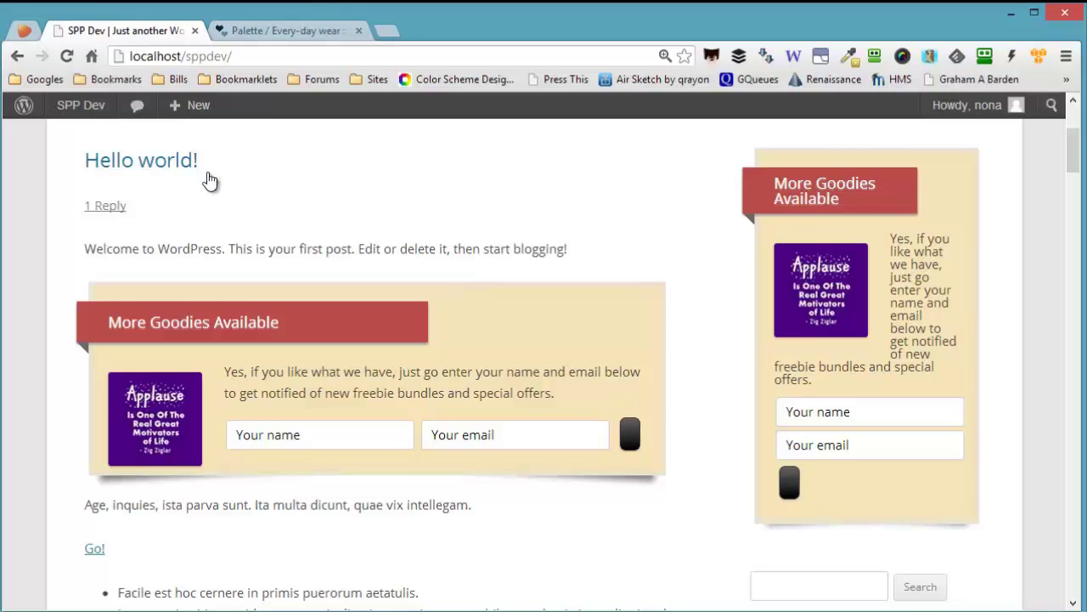
# Return to the Jazzy Optins settings, set the Submit Button Text to "Subscribe" and save the changes.
pyautogui.moveTo(67, 119)
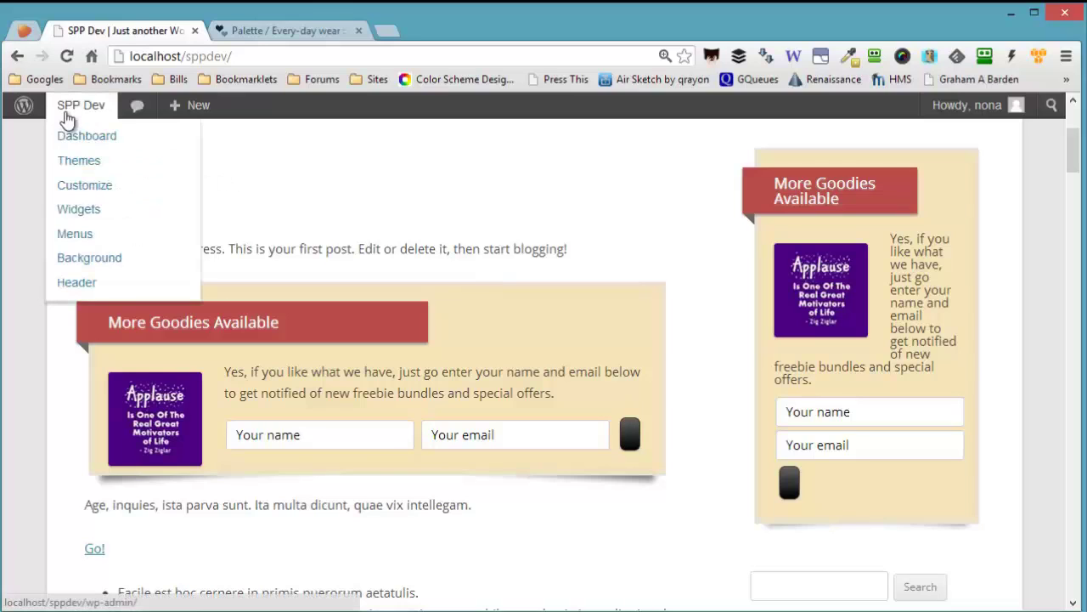
pyautogui.click(70, 136)
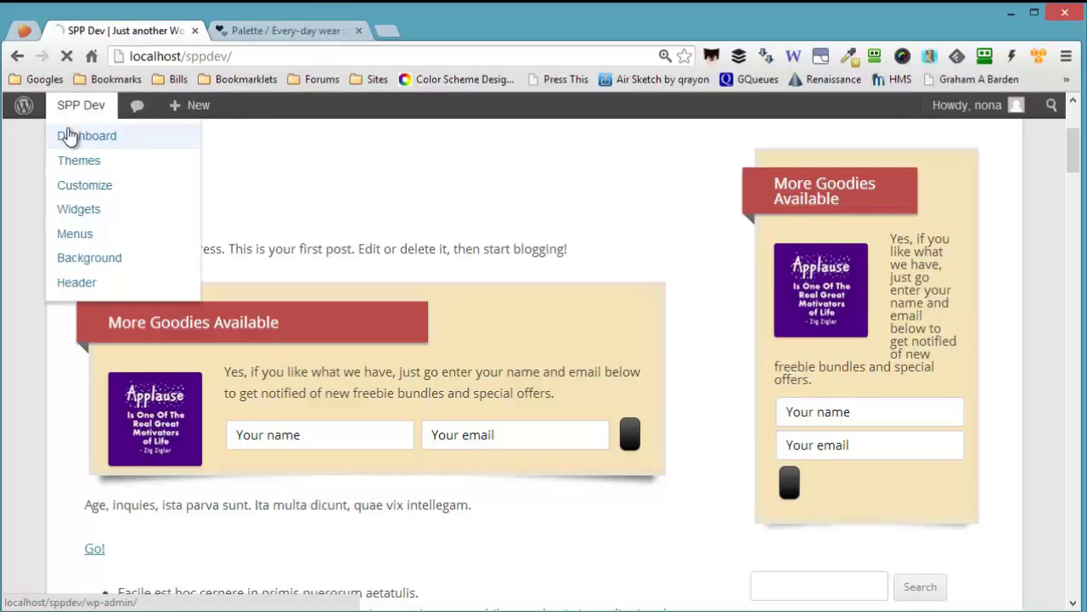
pyautogui.scroll(-4, 405, 408)
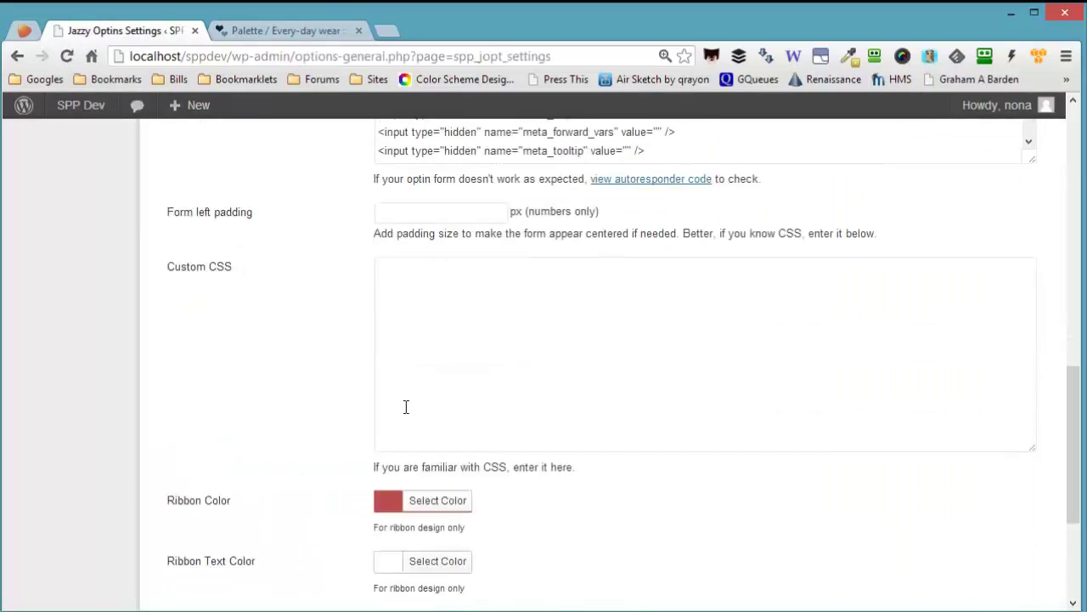
pyautogui.click(402, 474)
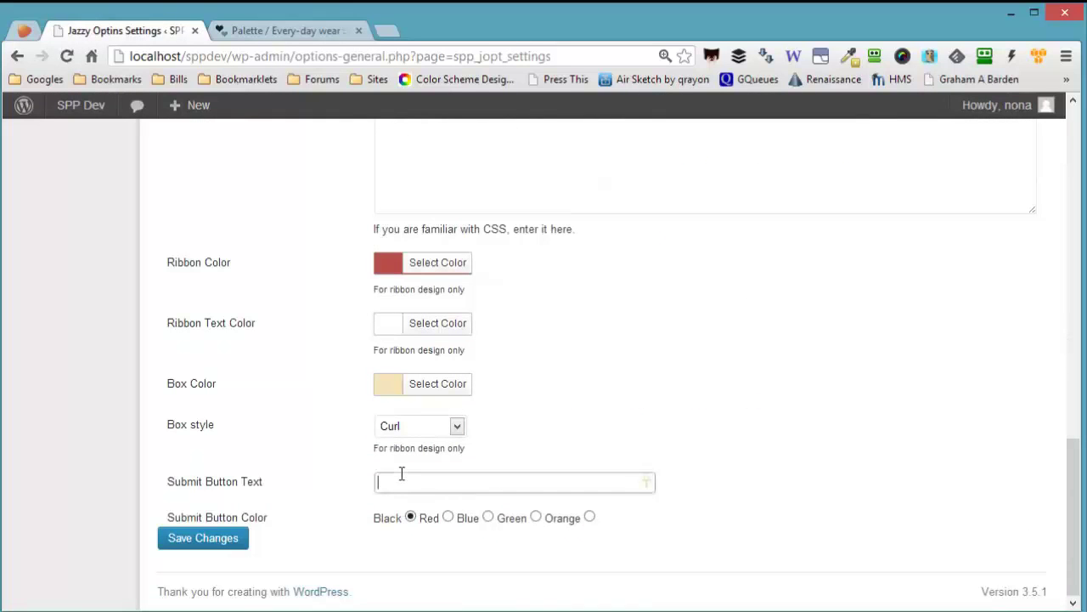
pyautogui.write('Join Now')
pyautogui.hotkey('ctrl', 'a')
pyautogui.write('Subscribe')
pyautogui.click(187, 540)
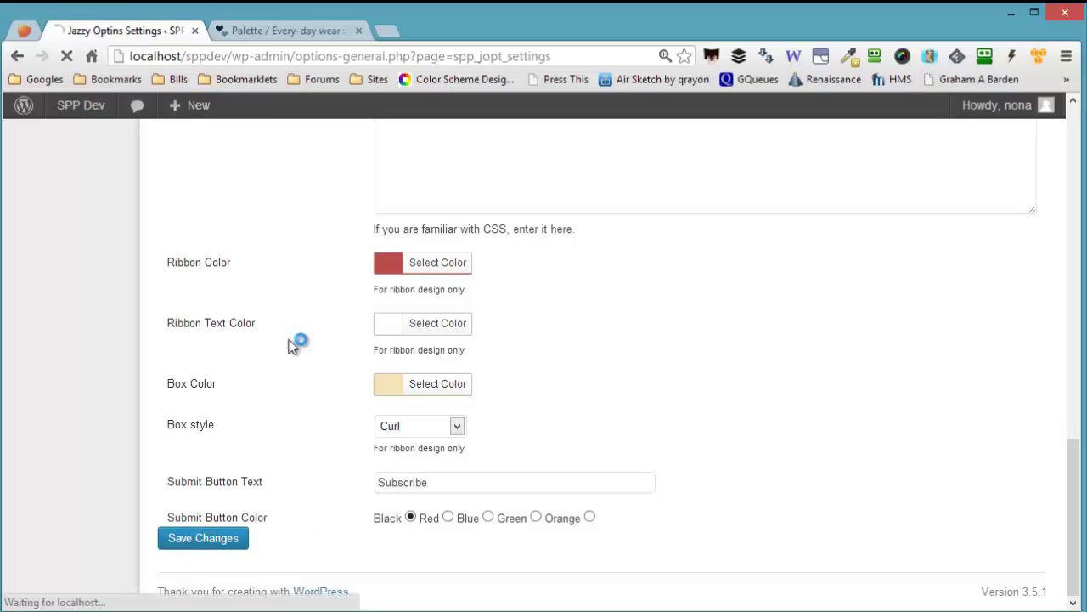
# Switch to the COLOURlovers "Every-day wear" palette page and copy the hex code FEFFC5 of the "clean again" color.
pyautogui.scroll(-4, 334, 348)
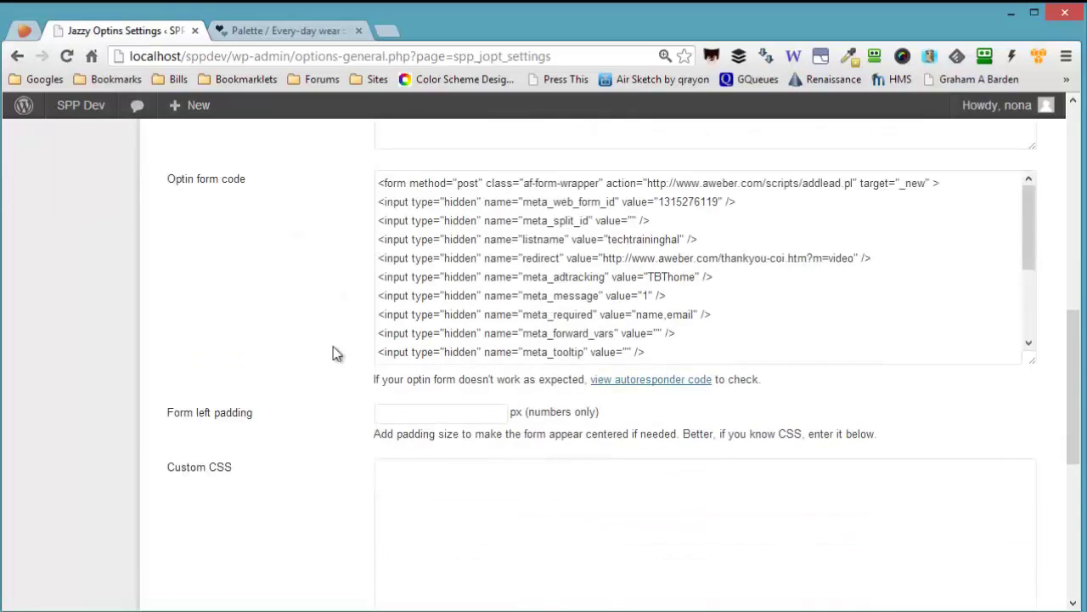
pyautogui.scroll(-2, 336, 352)
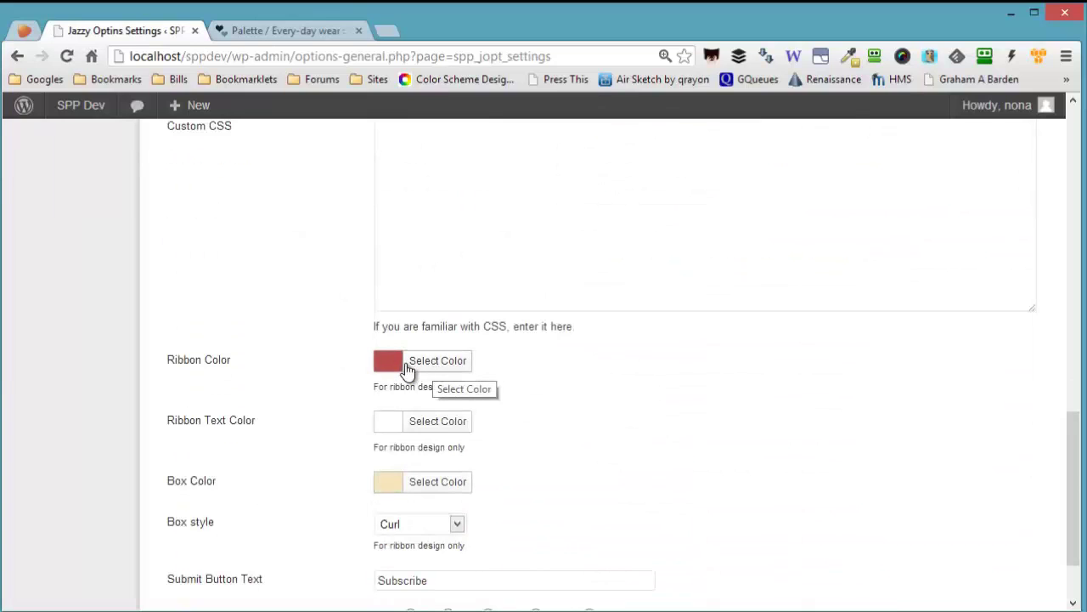
pyautogui.click(274, 30)
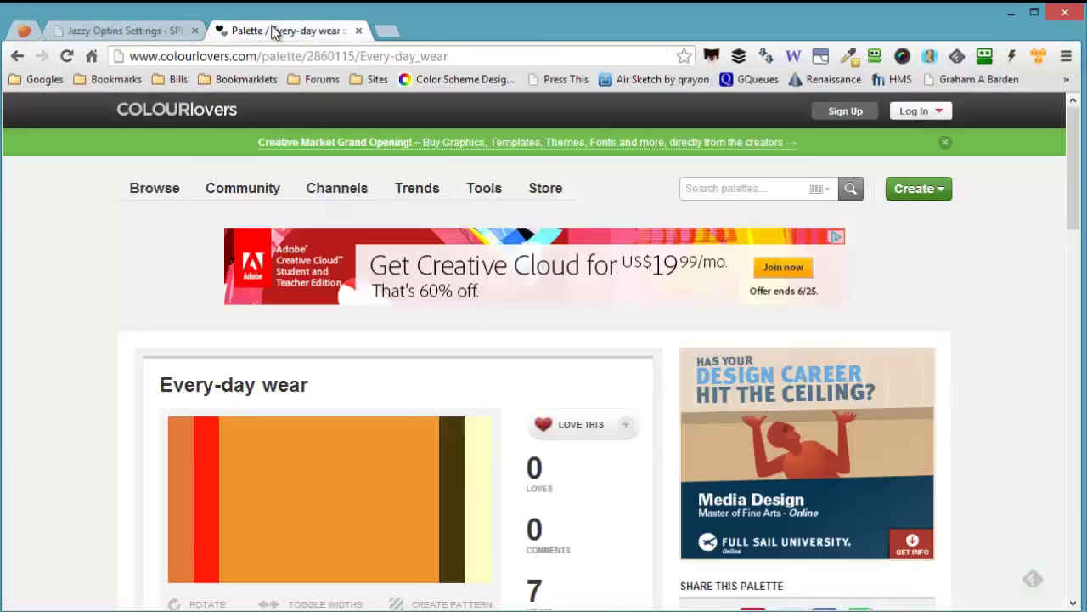
pyautogui.scroll(-2, 323, 351)
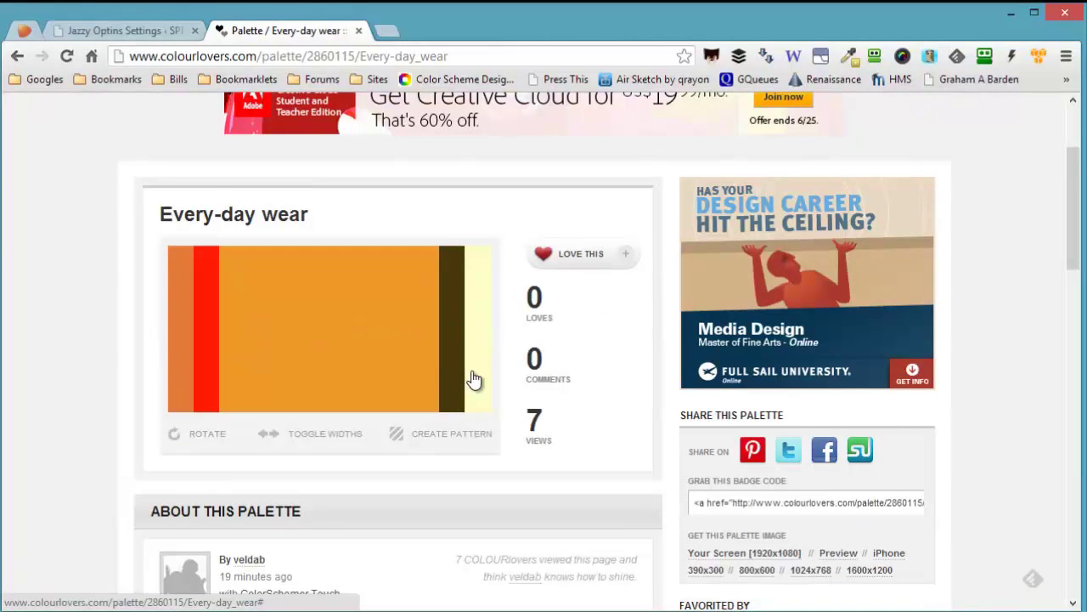
pyautogui.scroll(-1, 474, 380)
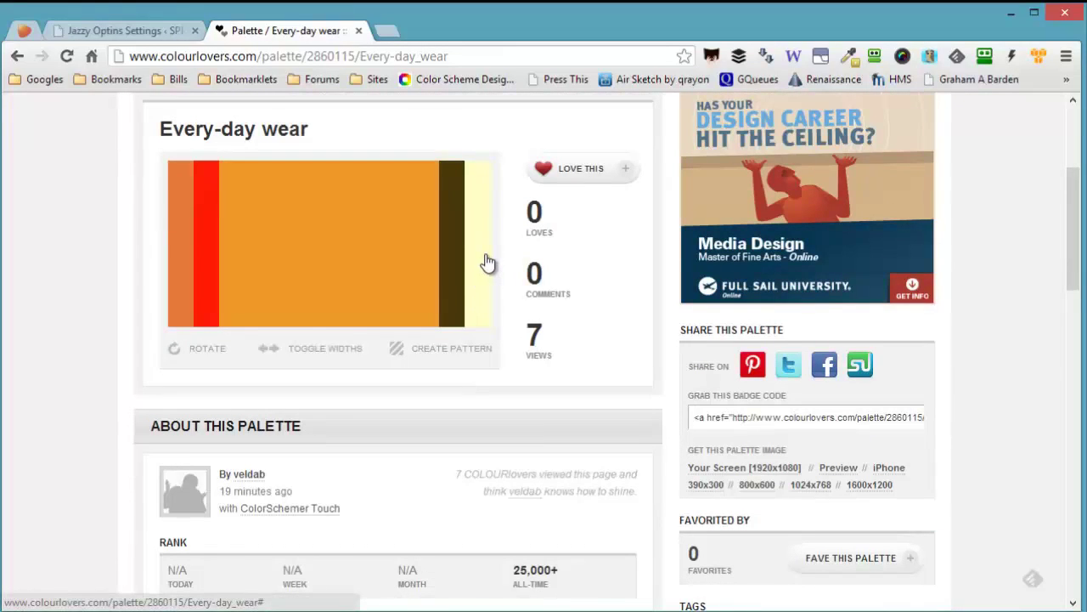
pyautogui.scroll(-8, 473, 453)
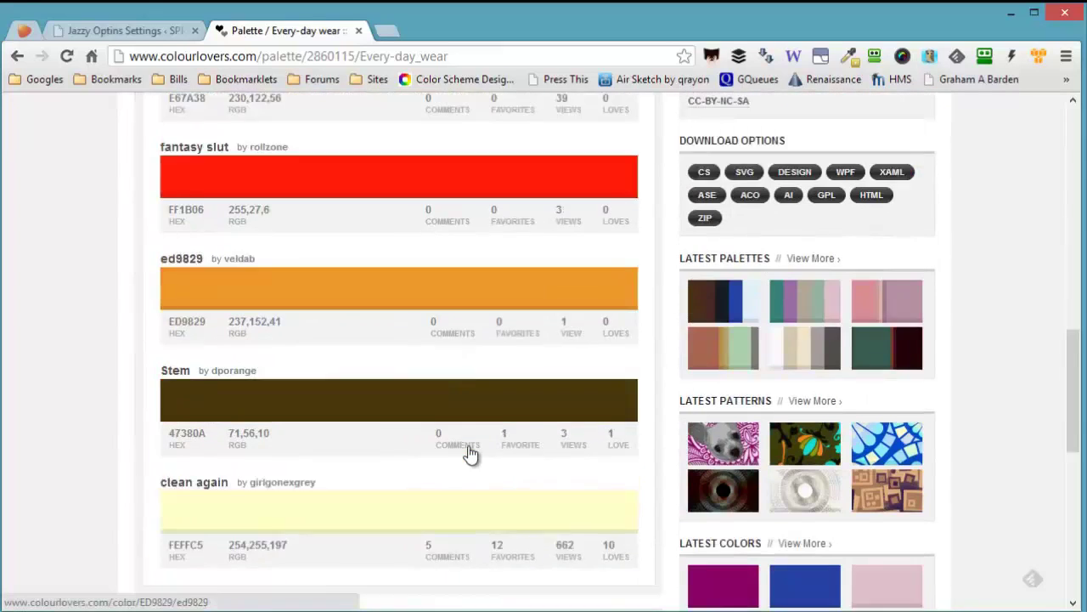
pyautogui.scroll(-1, 472, 455)
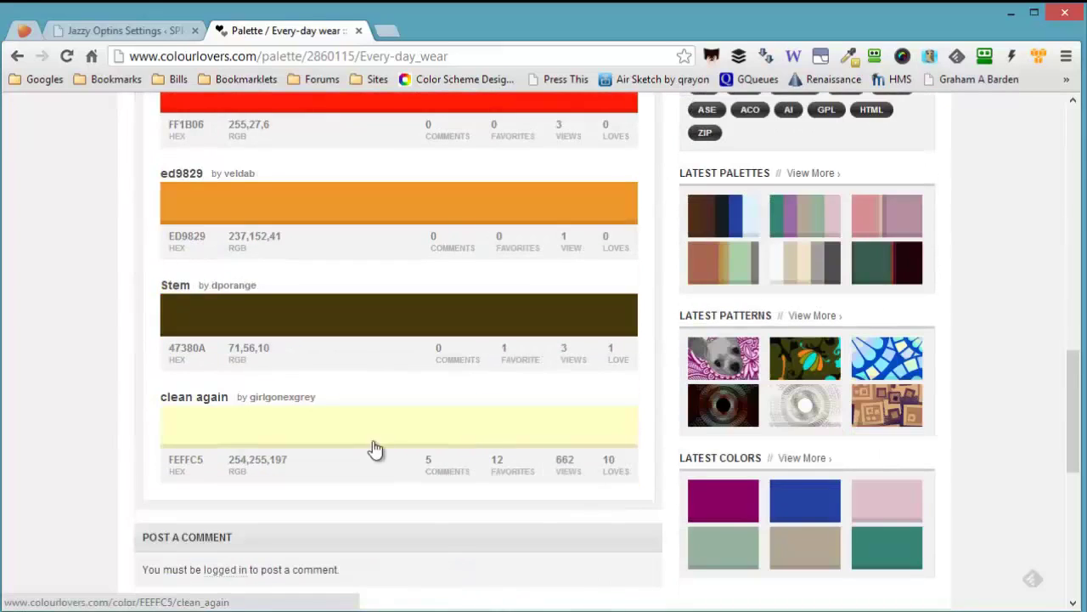
pyautogui.doubleClick(182, 458)
pyautogui.rightClick(182, 459)
pyautogui.click(204, 474)
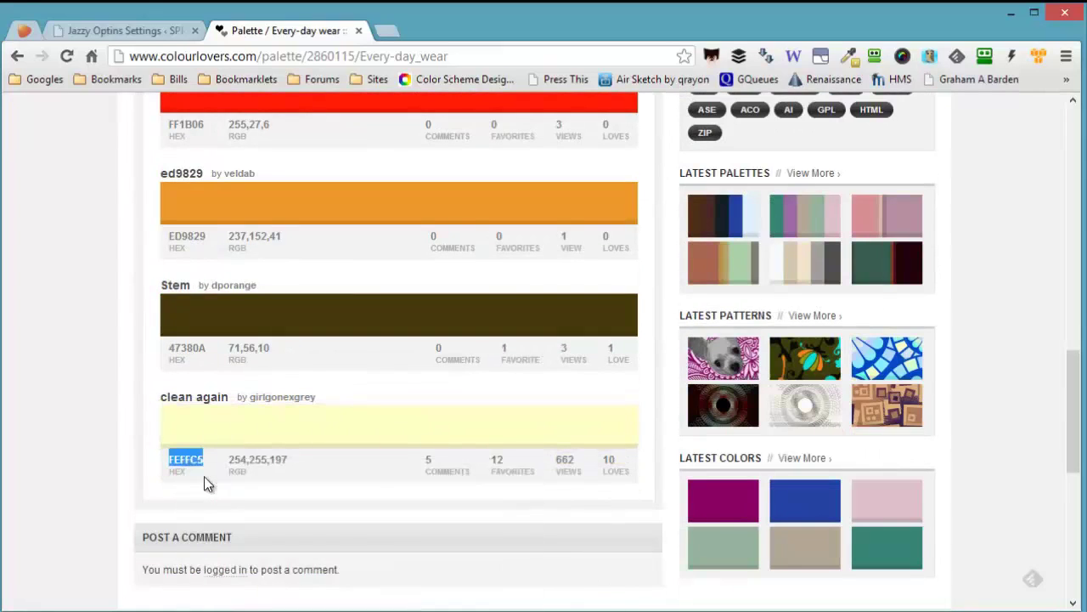
# Return to the Jazzy Optins settings and set the Box Color to the copied hex value #feffc5.
pyautogui.click(116, 31)
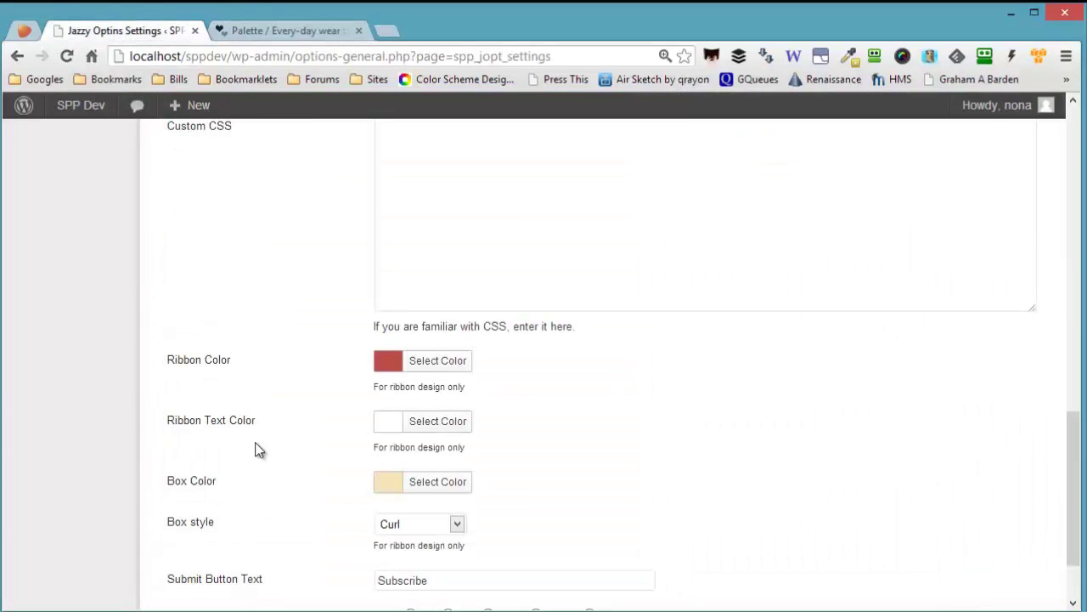
pyautogui.click(439, 491)
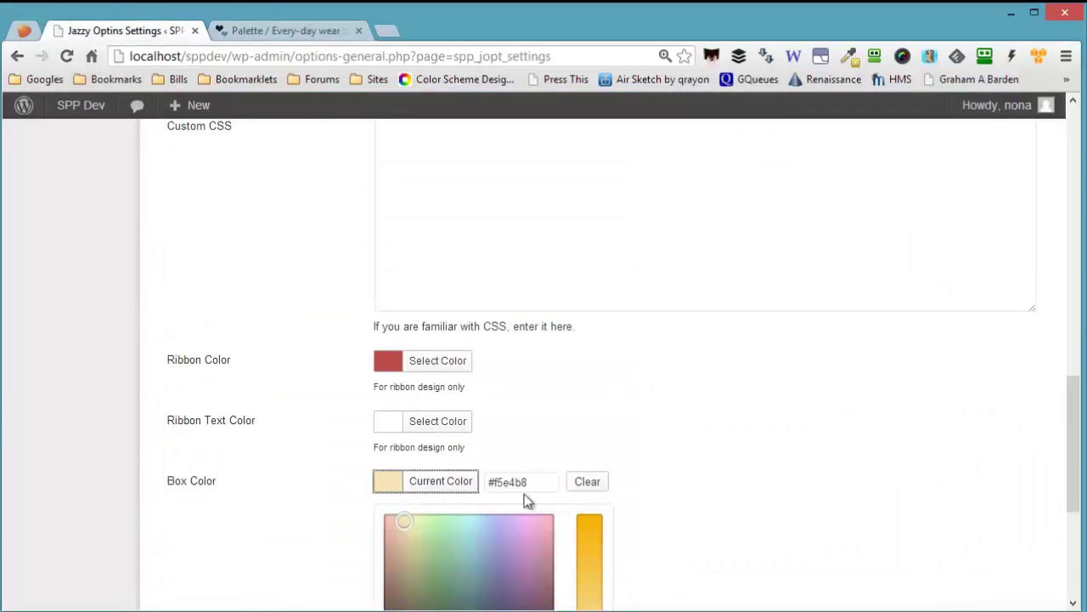
pyautogui.scroll(-1, 611, 513)
pyautogui.moveTo(419, 463)
pyautogui.mouseDown()
pyautogui.moveTo(466, 517)
pyautogui.moveTo(498, 499)
pyautogui.moveTo(490, 504)
pyautogui.mouseUp()
pyautogui.doubleClick(510, 397)
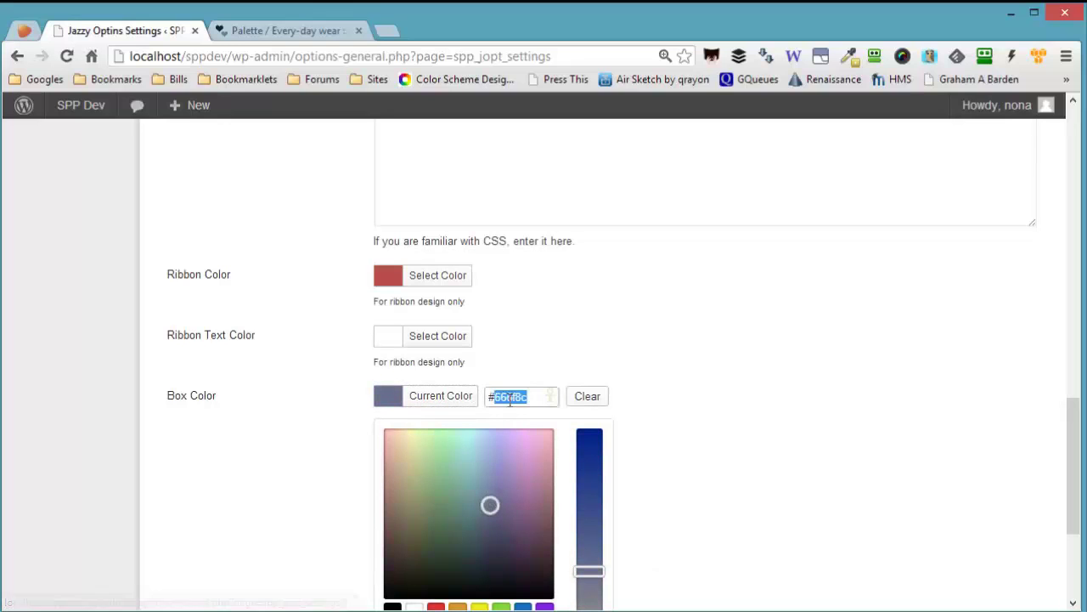
pyautogui.hotkey('ctrl', 'v')
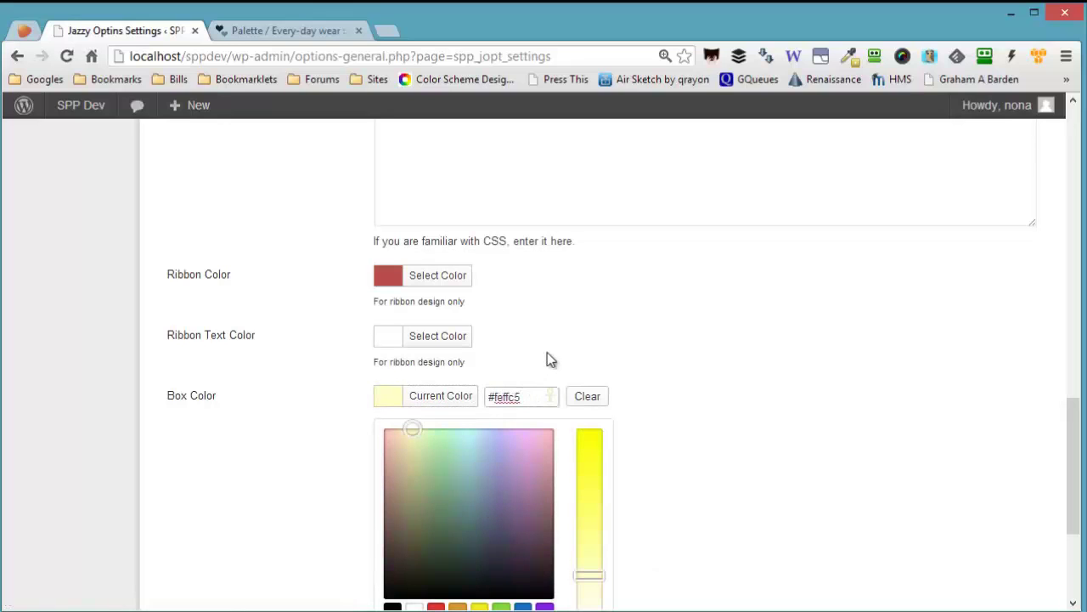
pyautogui.click(548, 354)
pyautogui.click(450, 399)
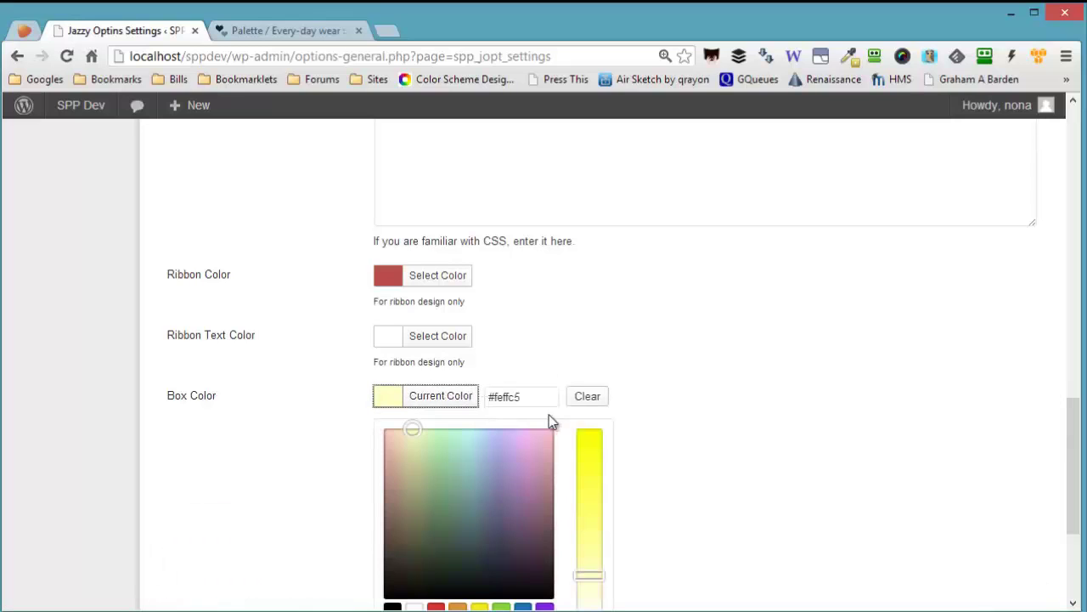
# Reduce the saturation of the Box Color slightly to get a paler yellow and close the color picker.
pyautogui.scroll(-1, 711, 458)
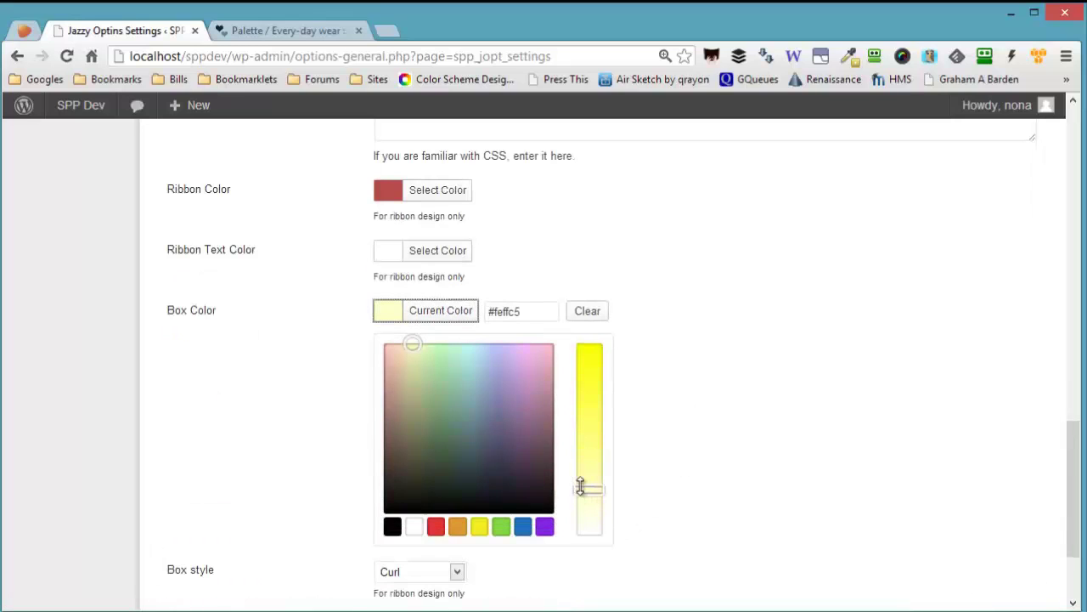
pyautogui.moveTo(578, 490); pyautogui.dragTo(578, 513)
pyautogui.click(675, 488)
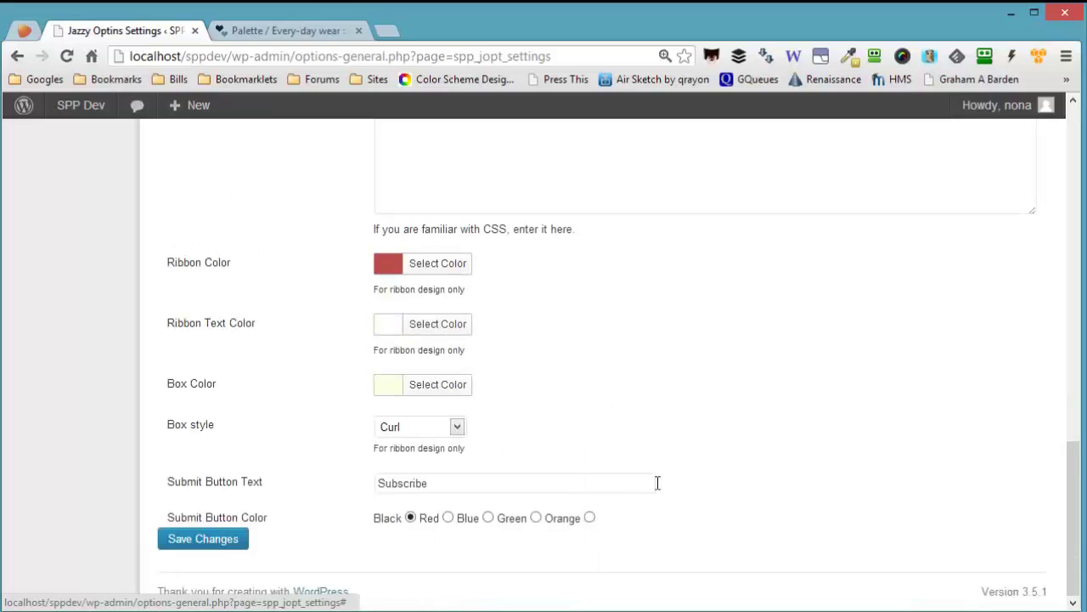
# Open the Ribbon Color for editing and copy the hex code 47380A of the "Stem" color from the COLOURlovers palette.
pyautogui.click(412, 267)
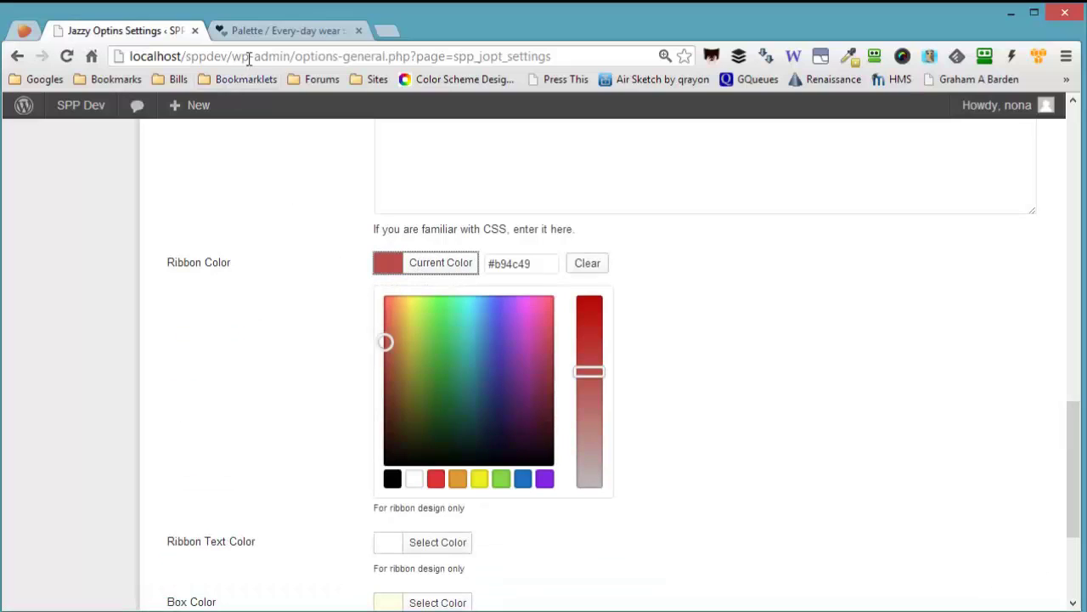
pyautogui.click(255, 32)
pyautogui.scroll(1, 271, 332)
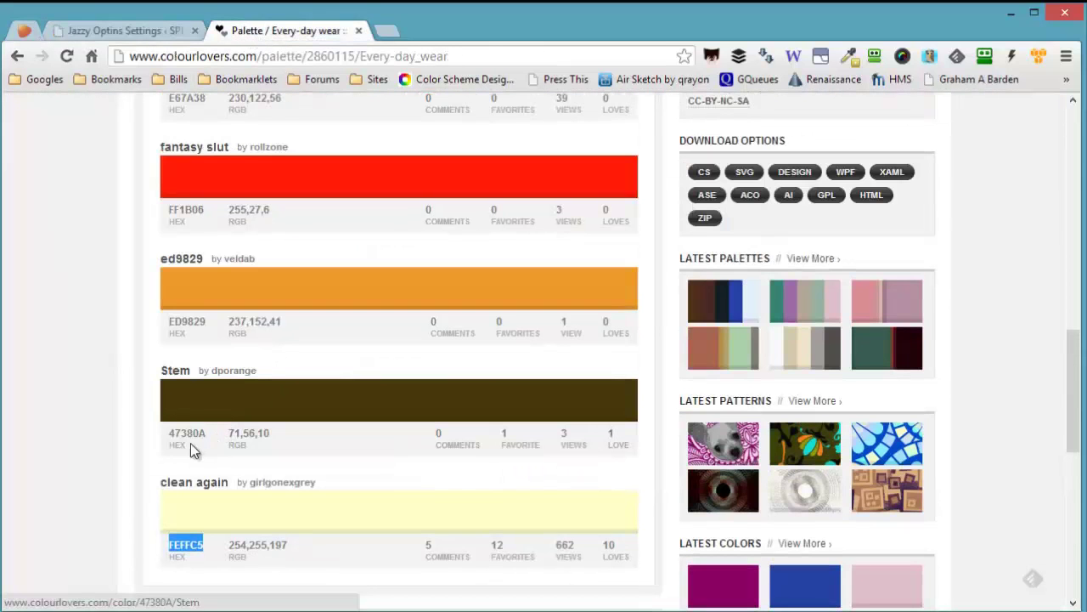
pyautogui.doubleClick(194, 434)
pyautogui.rightClick(194, 435)
pyautogui.click(223, 453)
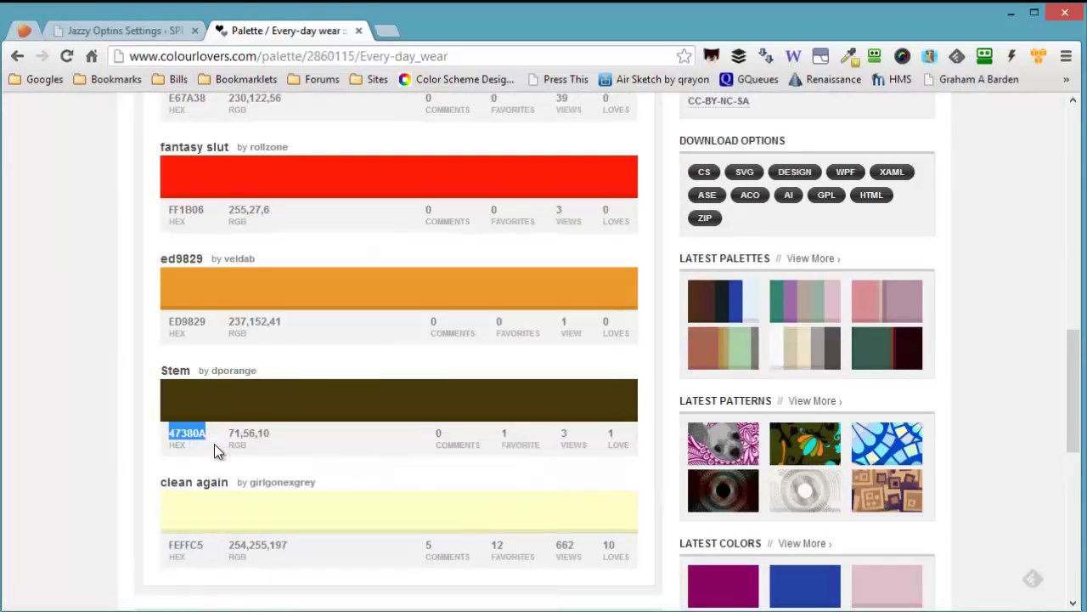
# Set the Ribbon Color to the copied hex value #47380a and save the Jazzy Optins settings.
pyautogui.click(127, 32)
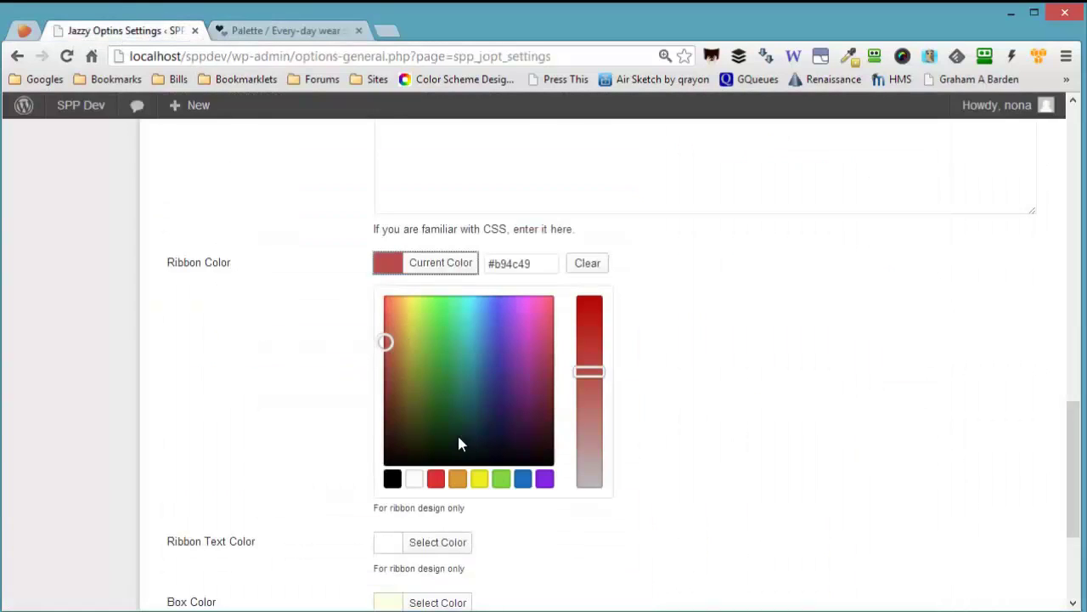
pyautogui.doubleClick(512, 263)
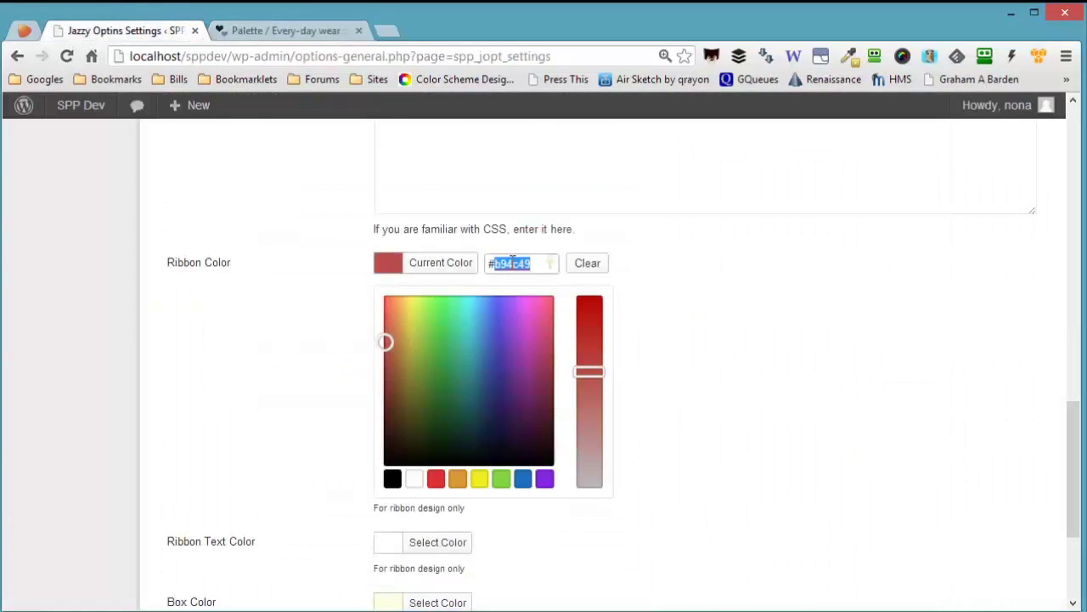
pyautogui.hotkey('ctrl', 'v')
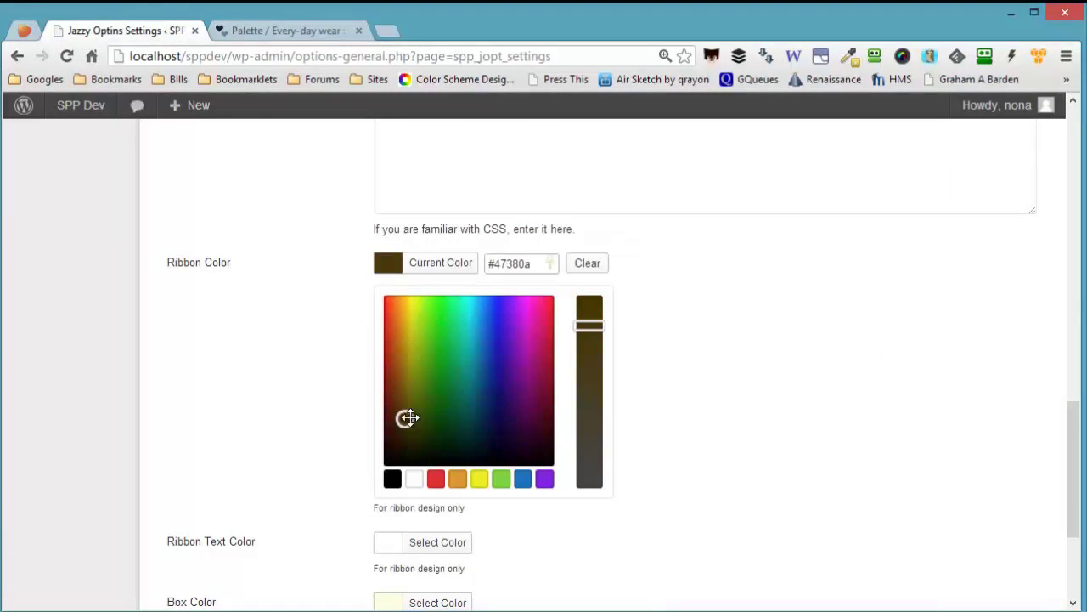
pyautogui.click(308, 410)
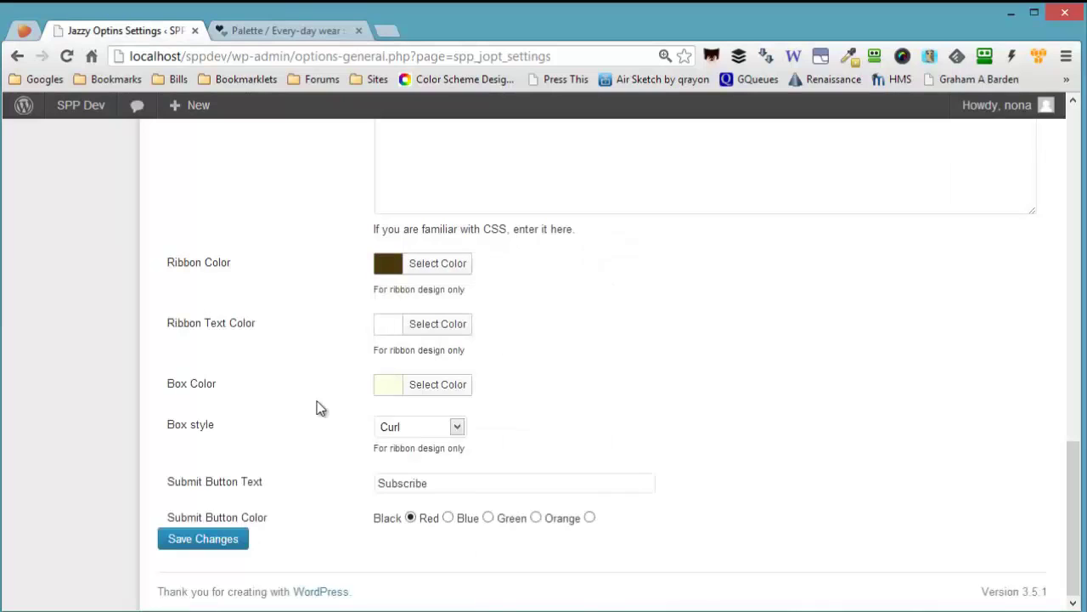
pyautogui.click(212, 540)
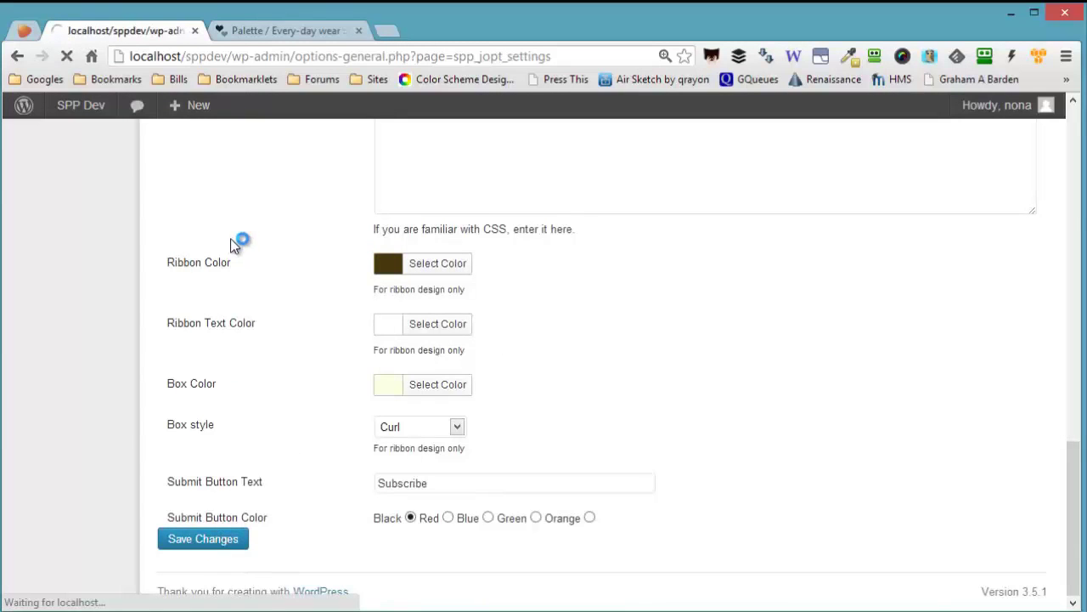
# Open the live site in a new tab and examine the recolored optin forms in the post and sidebar.
pyautogui.moveTo(81, 104)
pyautogui.rightClick(89, 136)
pyautogui.click(123, 149)
pyautogui.click(288, 34)
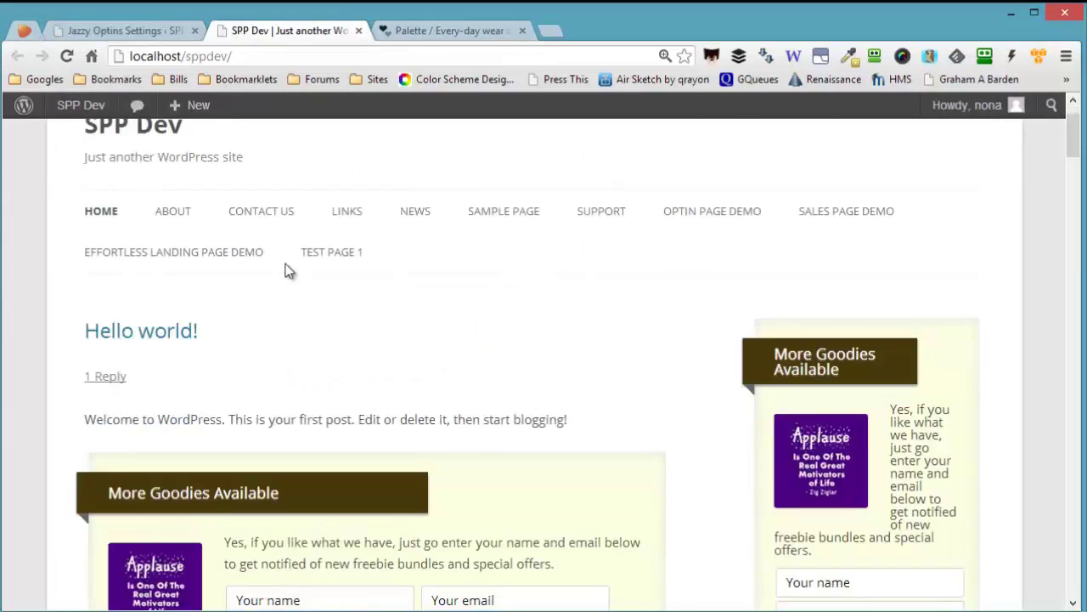
pyautogui.scroll(-1, 323, 269)
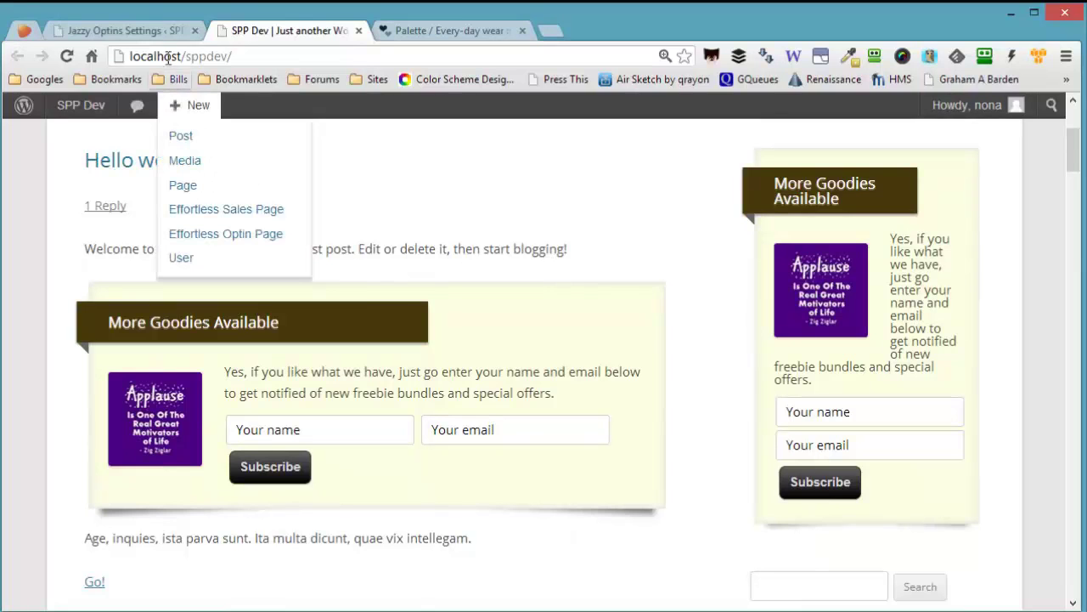
# Set the Box style to Rounded in the Jazzy Optins settings, save the changes and reload the live site.
pyautogui.hotkey('ctrl', 'shift', 'Tab')
pyautogui.scroll(-5, 329, 244)
pyautogui.scroll(-10, 329, 246)
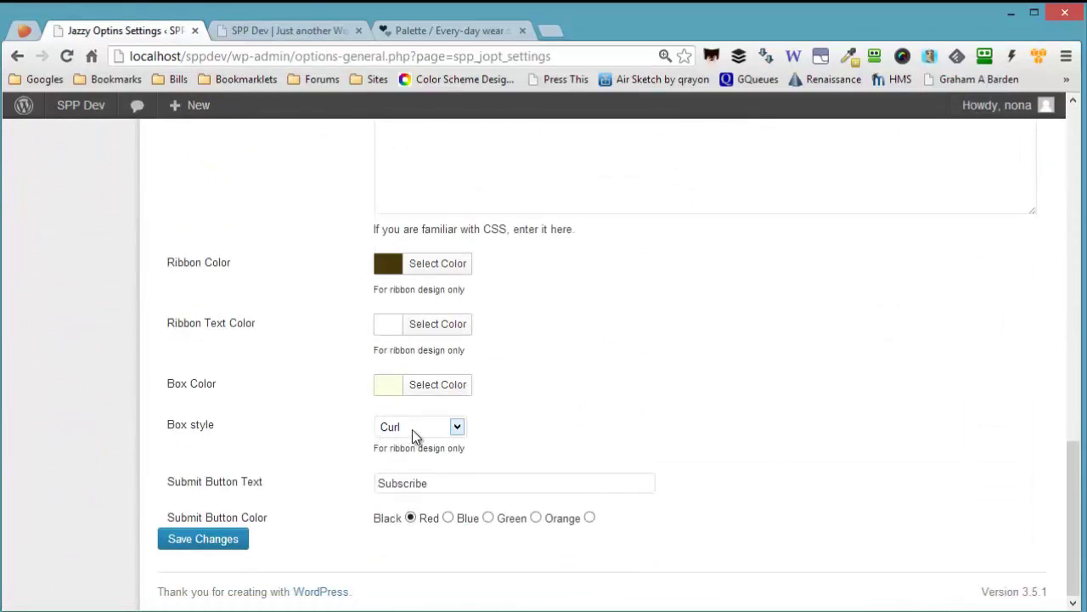
pyautogui.click(412, 429)
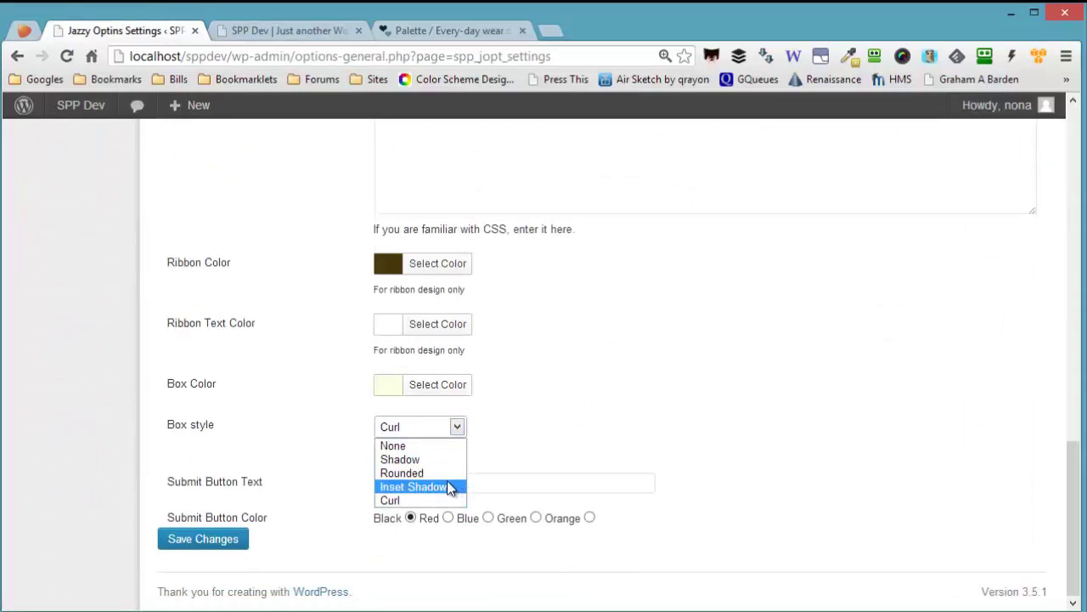
pyautogui.click(406, 472)
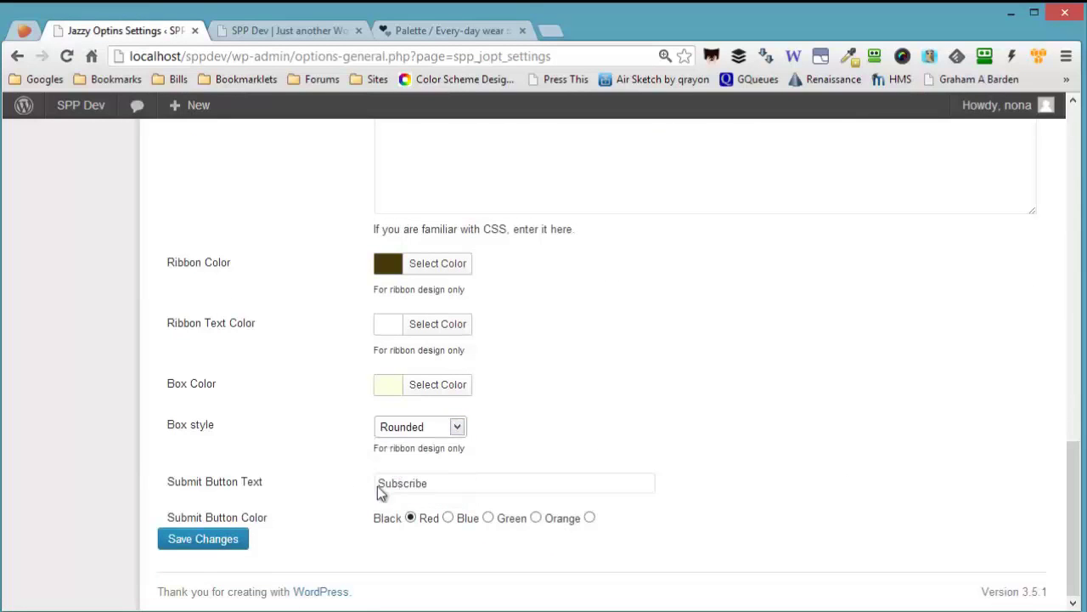
pyautogui.click(219, 537)
pyautogui.click(289, 30)
pyautogui.press('F5')
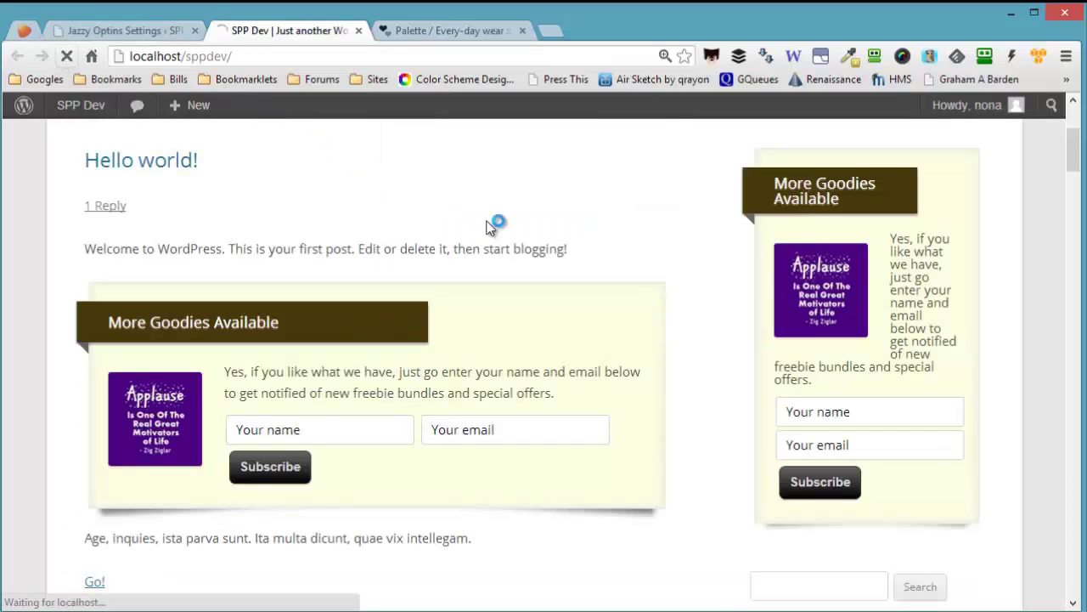
# Set the Box style to Shadow, save the Jazzy Optins settings and view the optin forms on the live site.
pyautogui.click(139, 29)
pyautogui.scroll(-10, 303, 352)
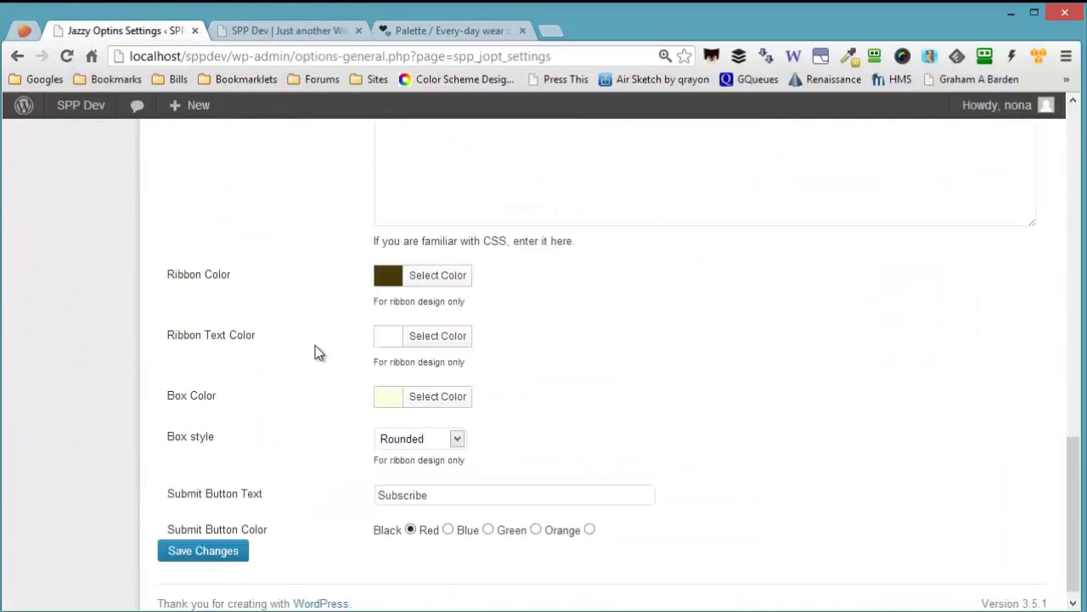
pyautogui.click(415, 439)
pyautogui.click(399, 467)
pyautogui.click(219, 552)
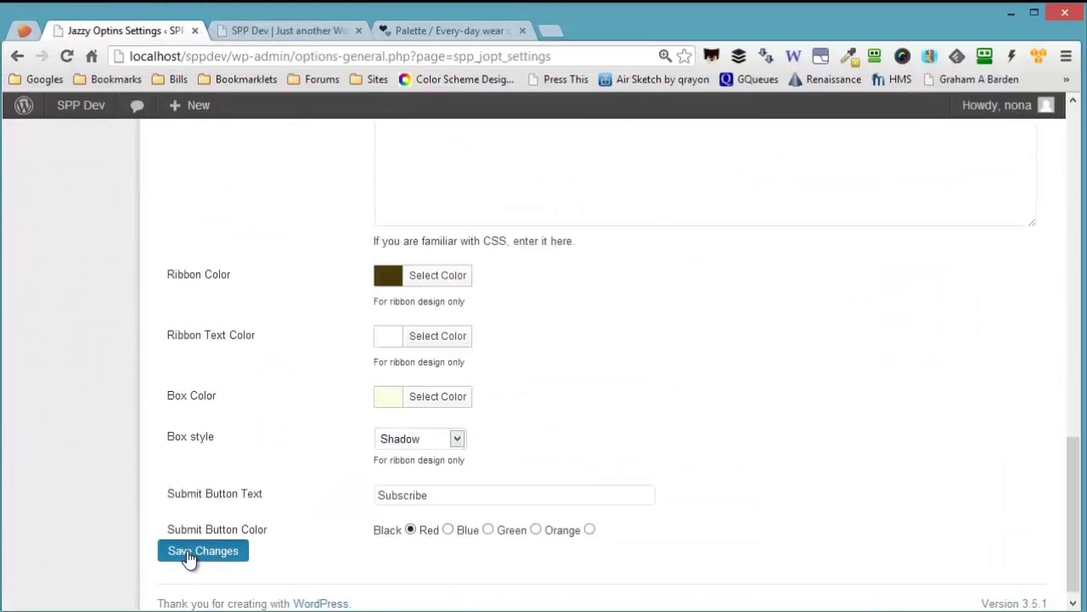
pyautogui.hotkey('ctrl', 'Tab')
pyautogui.scroll(-3, 404, 394)
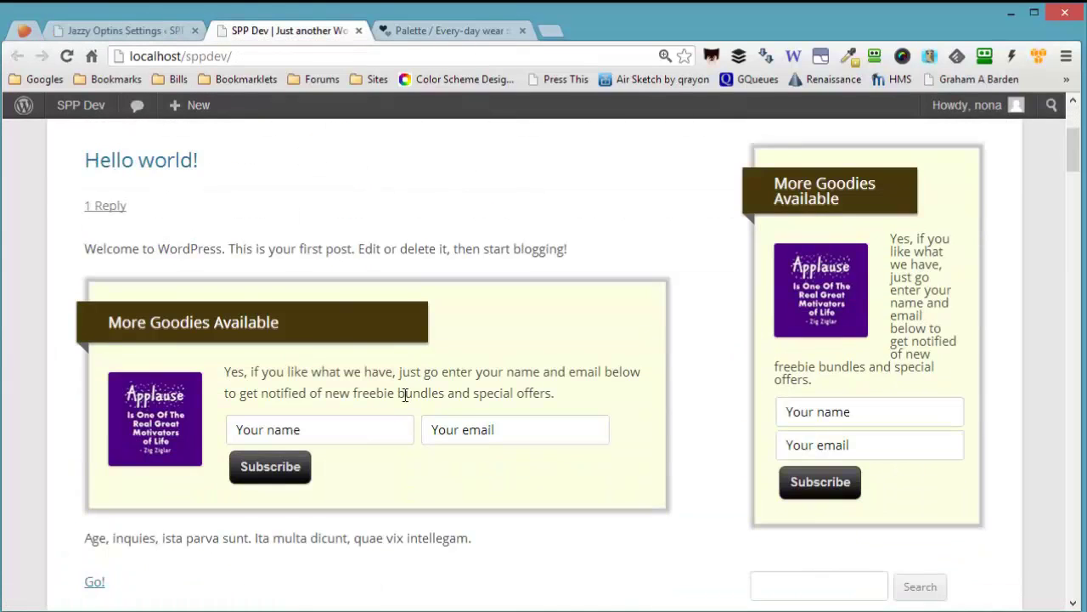
# Switch the Jazzy Optins form design to Framed, save the settings and reload the live site.
pyautogui.click(150, 22)
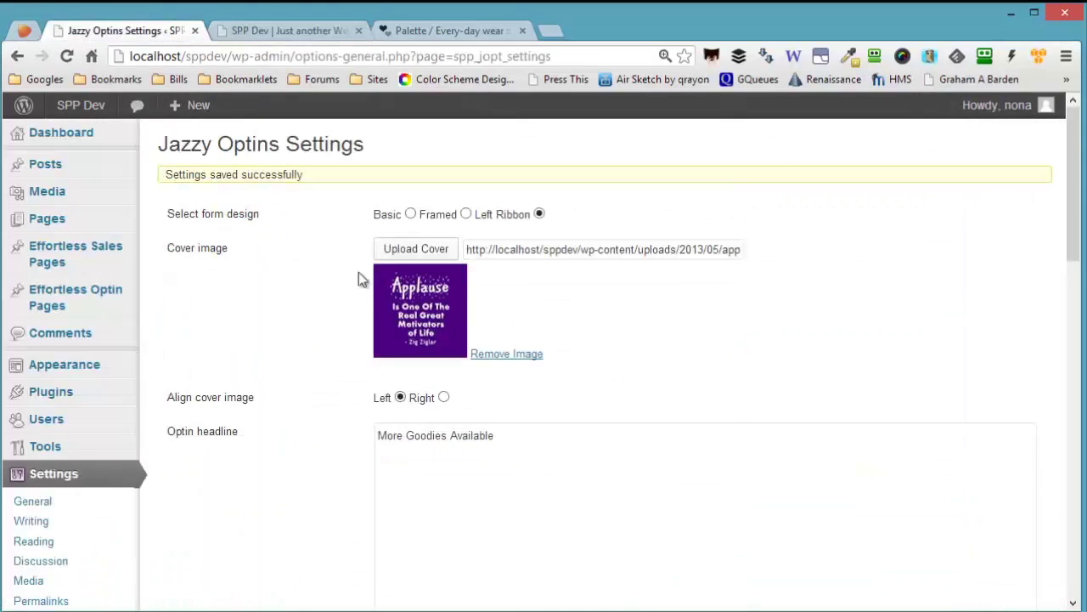
pyautogui.click(447, 219)
pyautogui.scroll(-15, 296, 293)
pyautogui.click(289, 31)
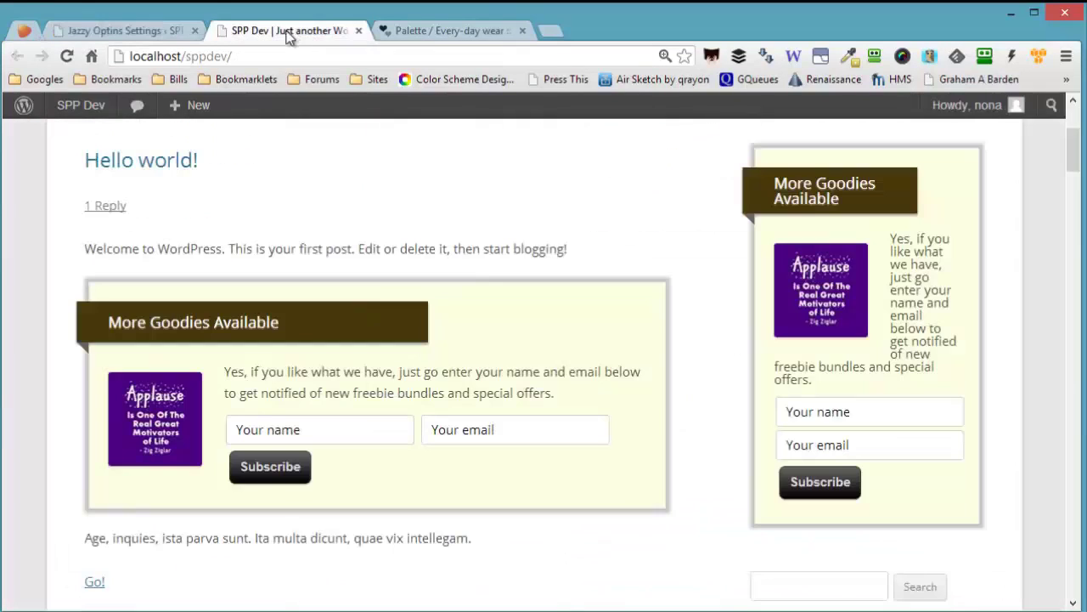
pyautogui.click(67, 56)
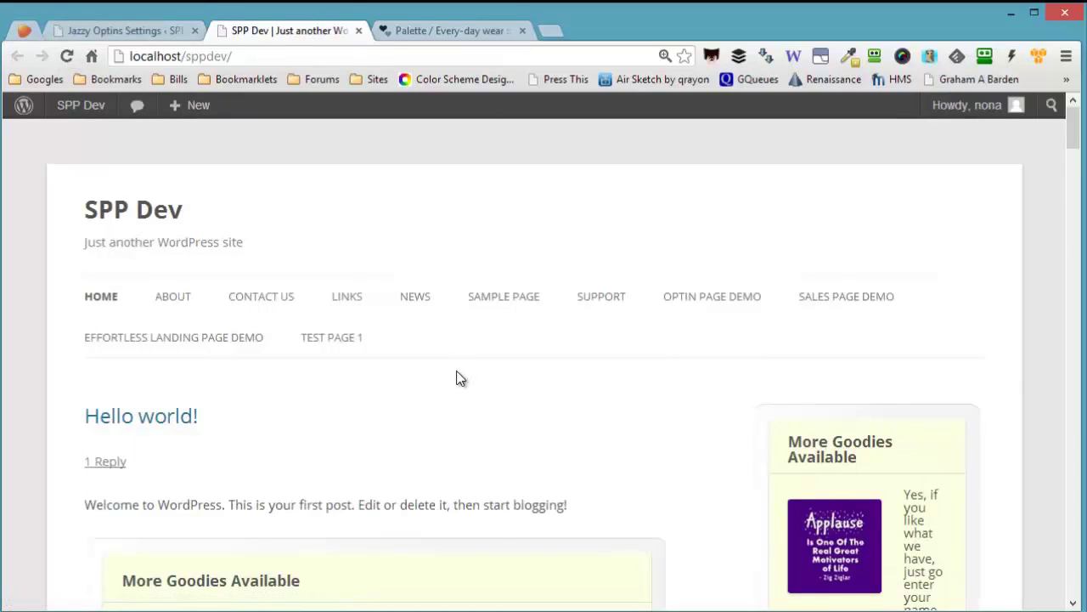
# Switch the Jazzy Optins form design to Basic, save the settings and view the reloaded optin forms on the live site.
pyautogui.scroll(-3, 457, 378)
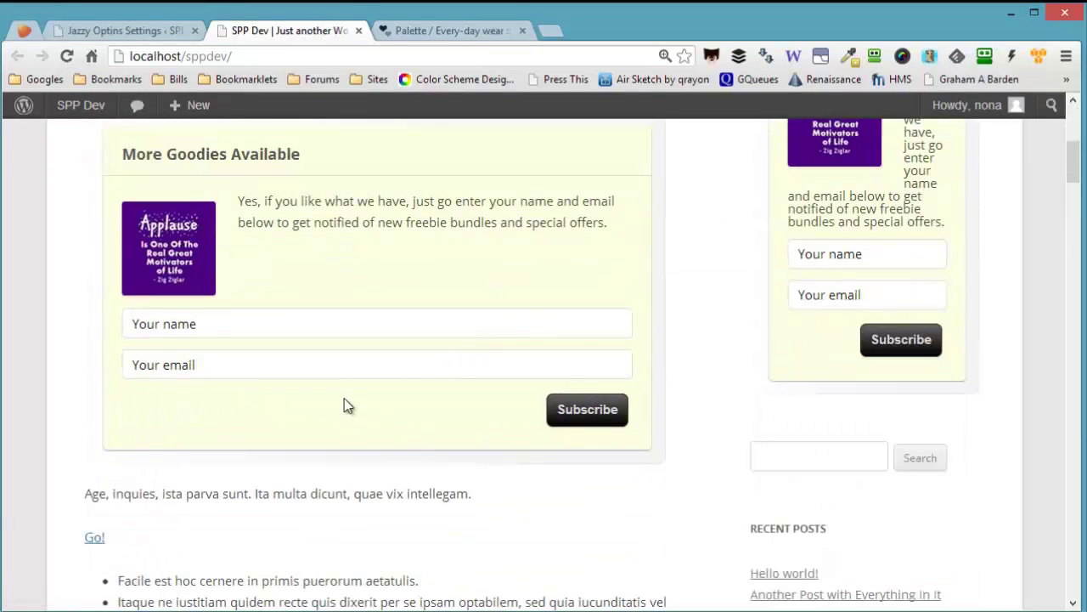
pyautogui.click(106, 31)
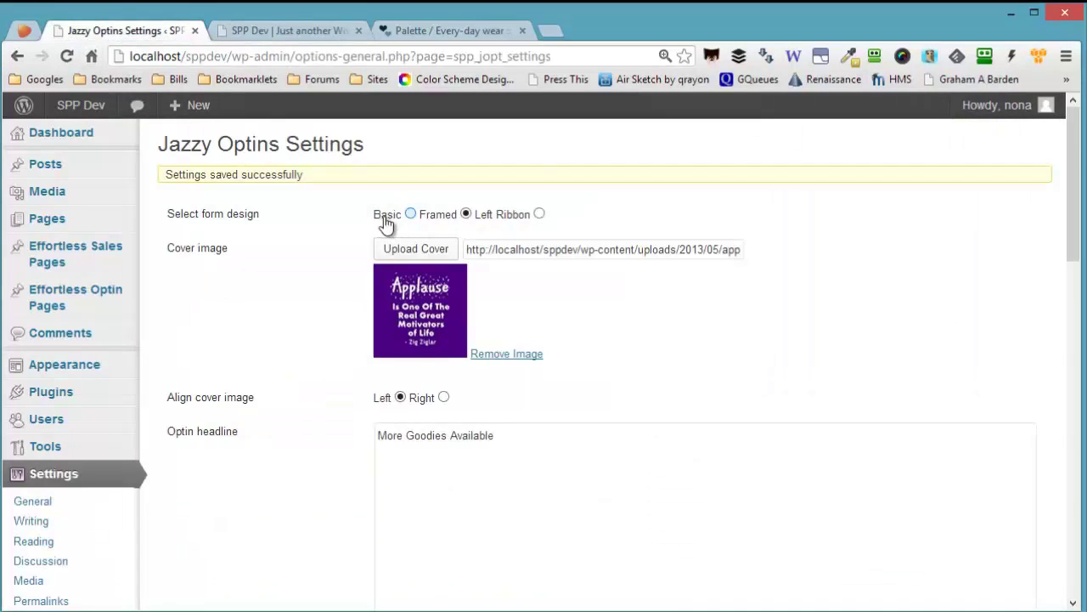
pyautogui.scroll(-2, 311, 248)
pyautogui.scroll(-10, 311, 248)
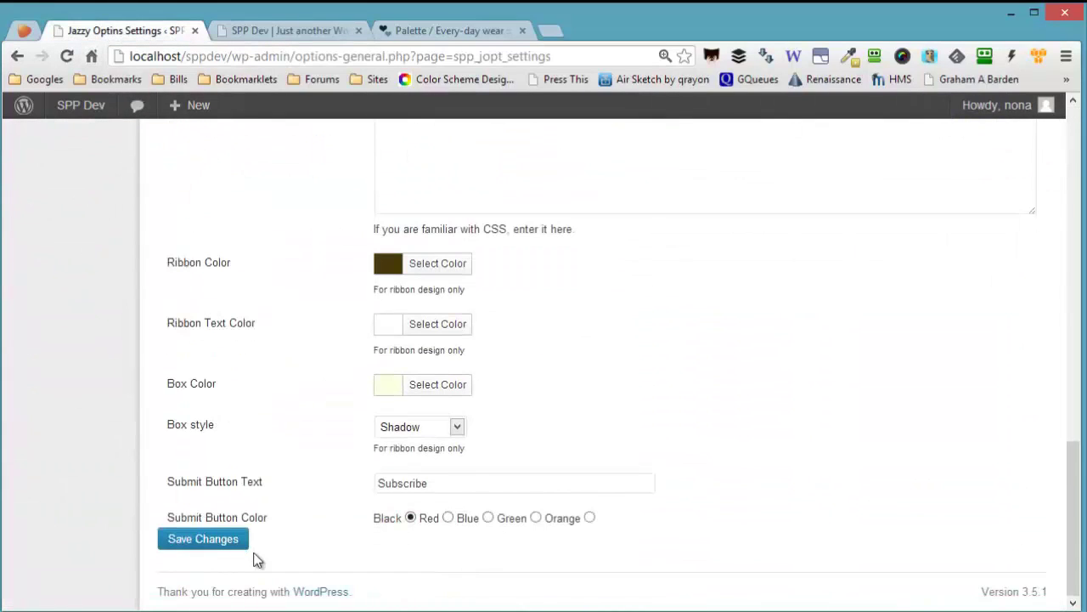
pyautogui.click(218, 548)
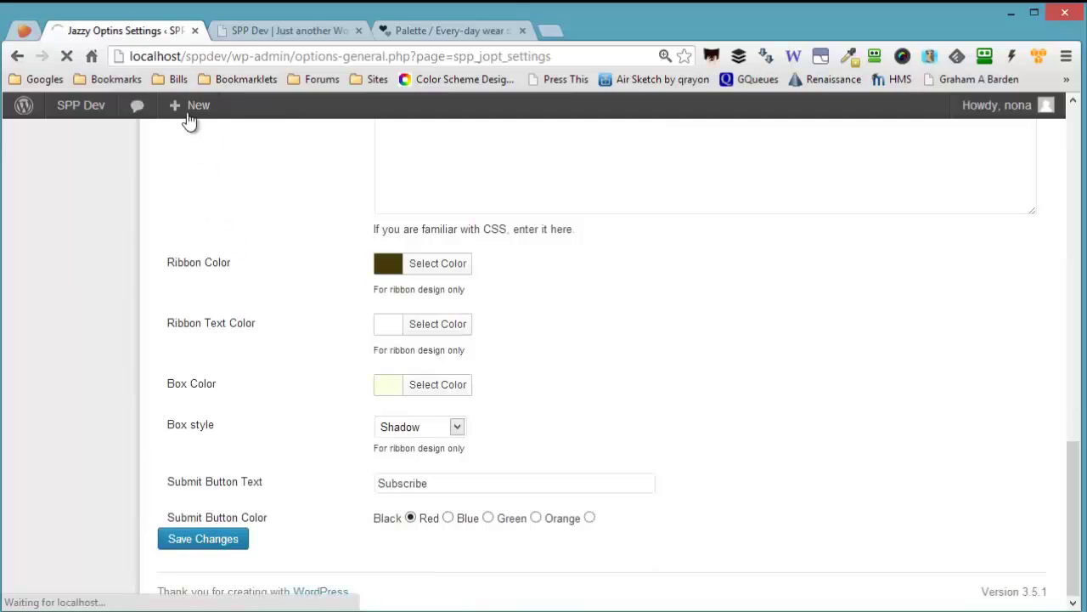
pyautogui.click(235, 29)
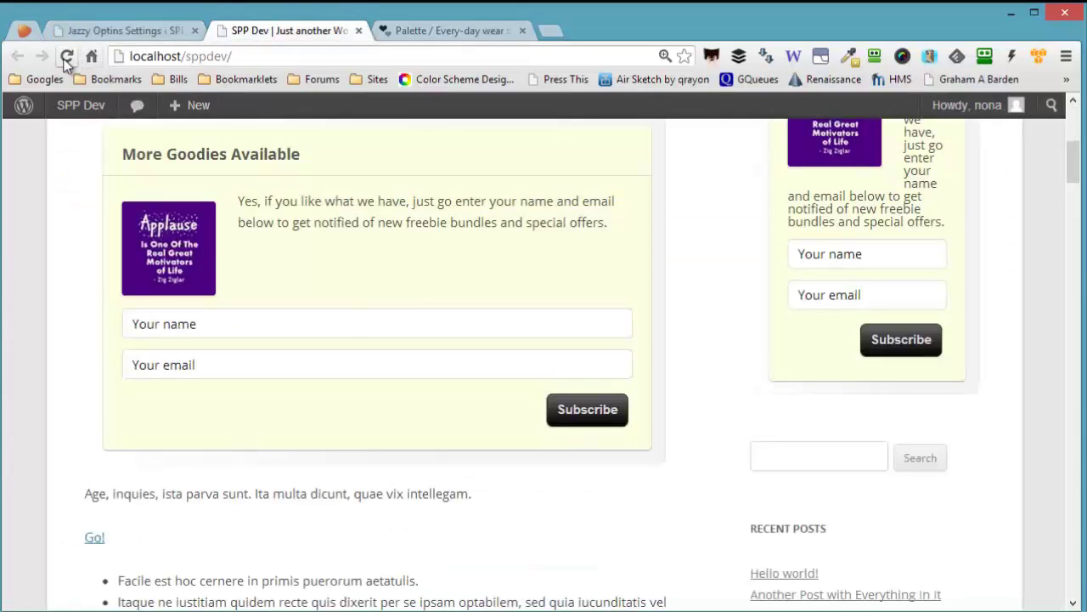
pyautogui.click(66, 56)
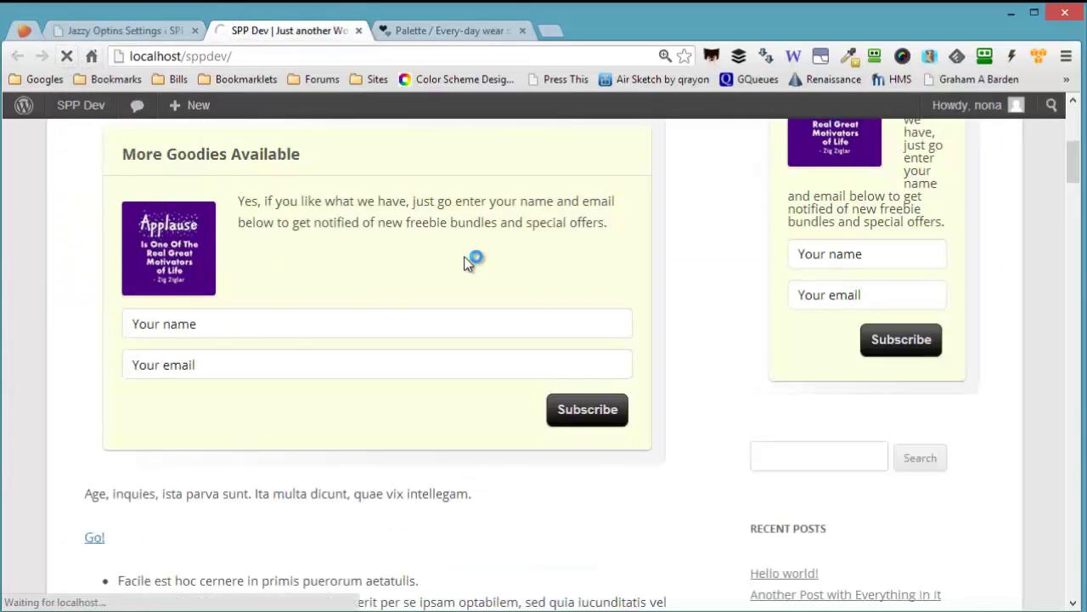
pyautogui.scroll(-3, 472, 265)
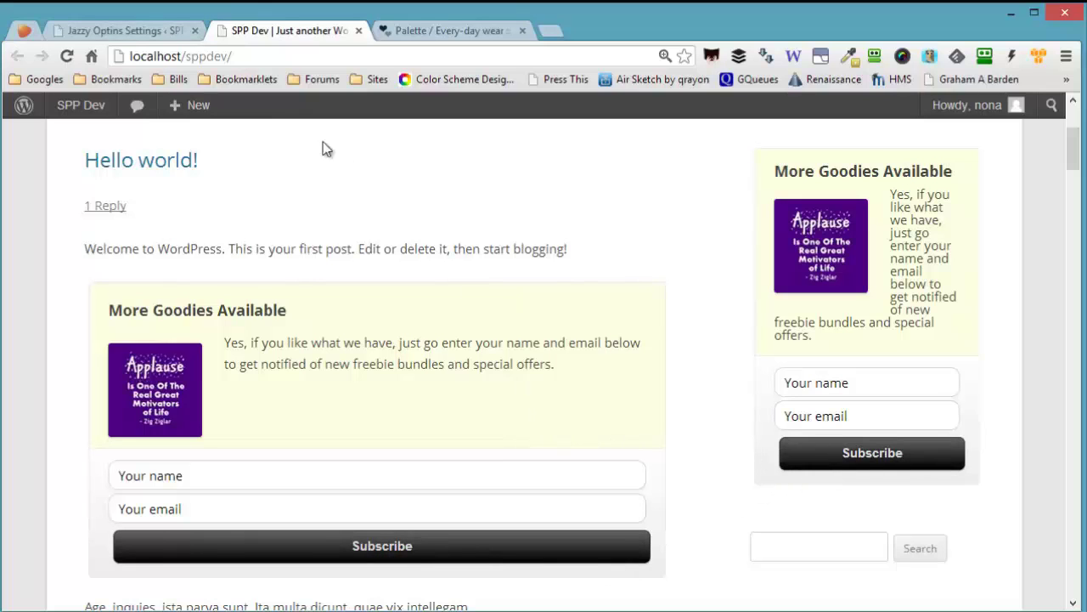
# Set the Submit Button Color to Orange in the Jazzy Optins settings, save the changes and reload the live site.
pyautogui.click(158, 27)
pyautogui.scroll(-12, 471, 388)
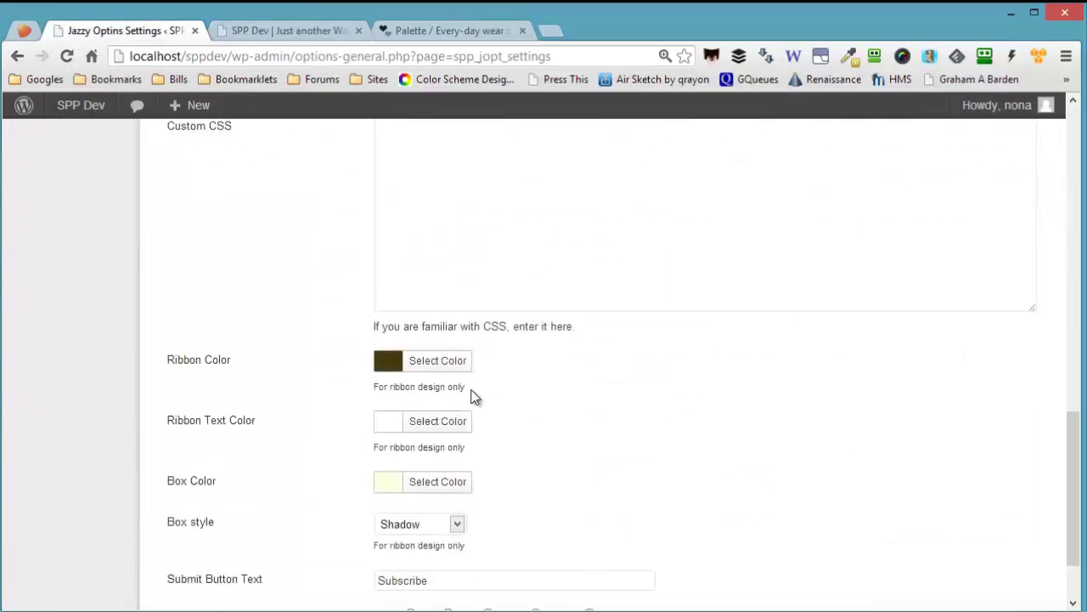
pyautogui.scroll(-2, 473, 396)
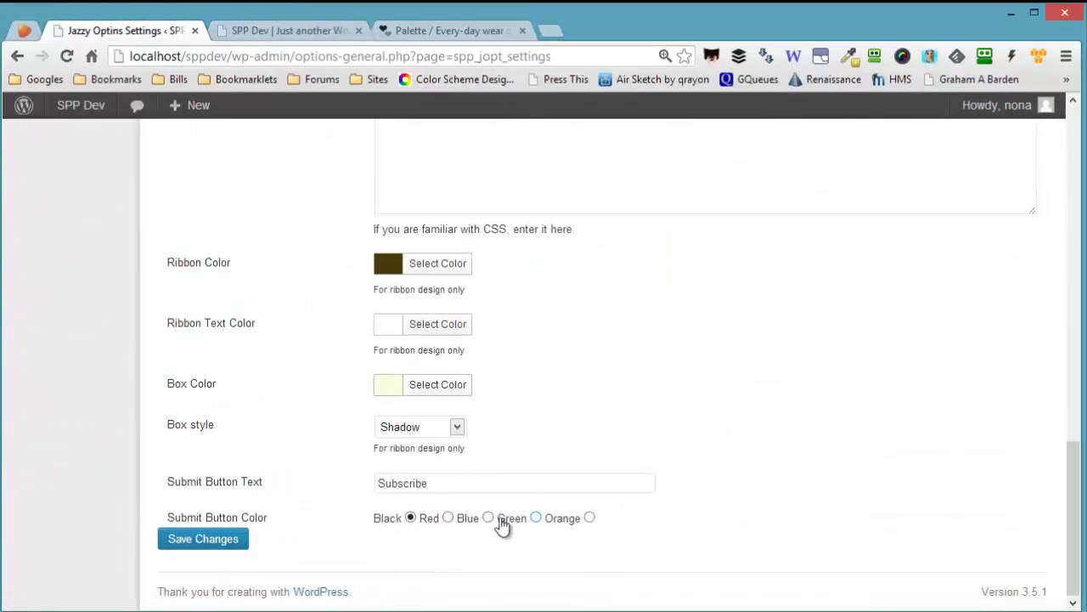
pyautogui.click(550, 520)
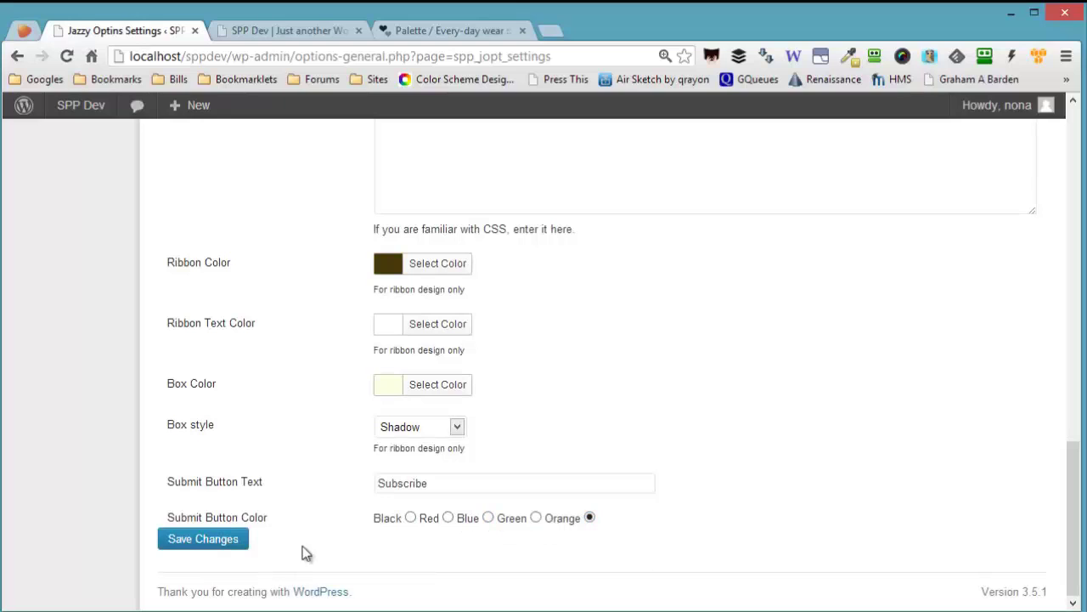
pyautogui.click(211, 544)
pyautogui.click(289, 30)
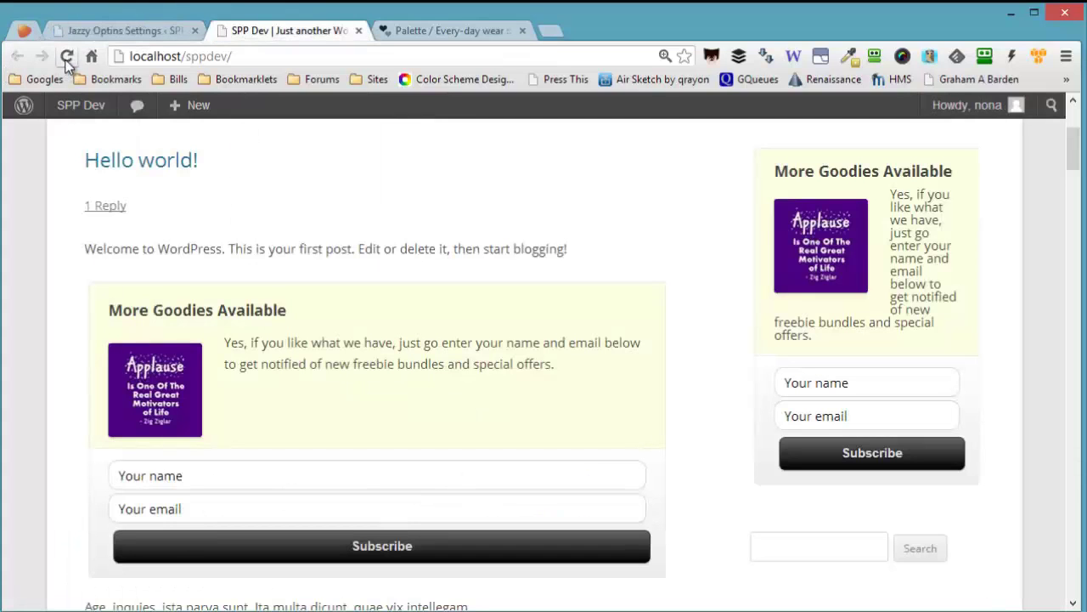
pyautogui.moveTo(196, 104)
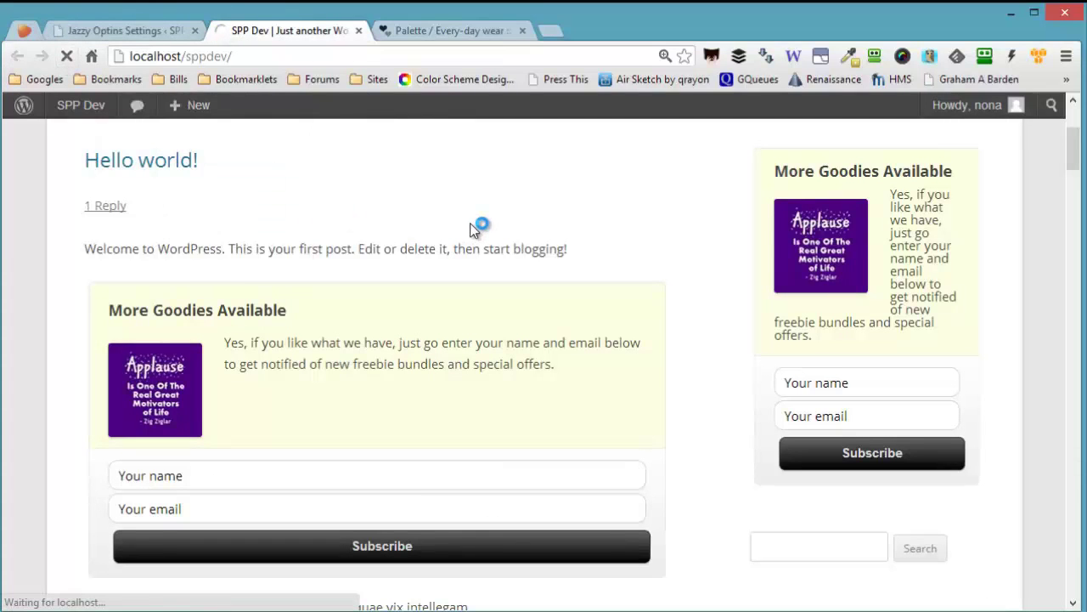
# Examine the Basic optin forms and their submit buttons in the Hello world! post and the sidebar.
pyautogui.scroll(-1, 574, 278)
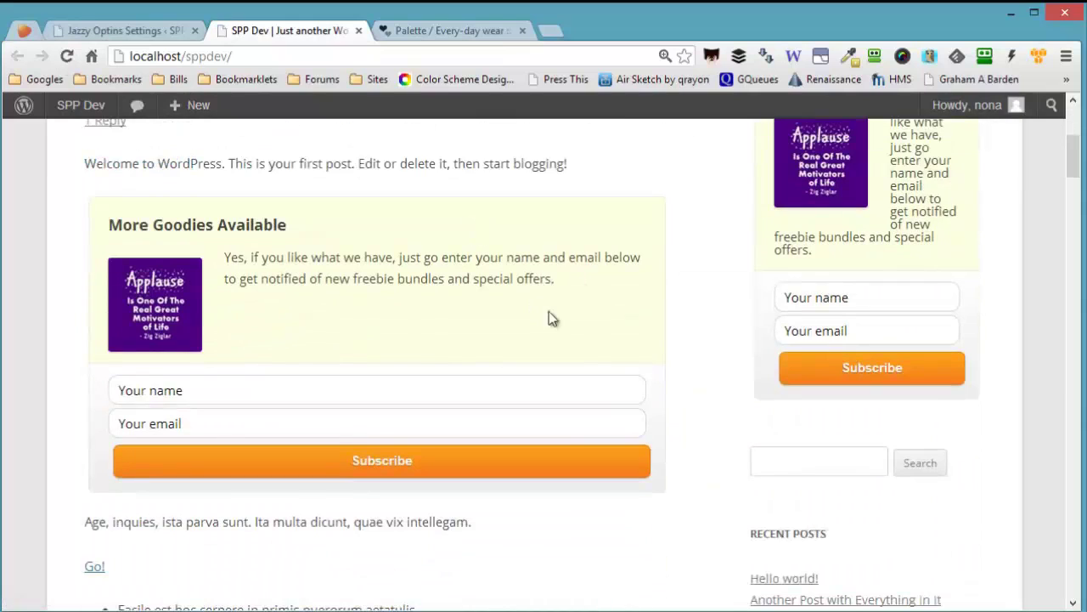
pyautogui.scroll(1, 714, 294)
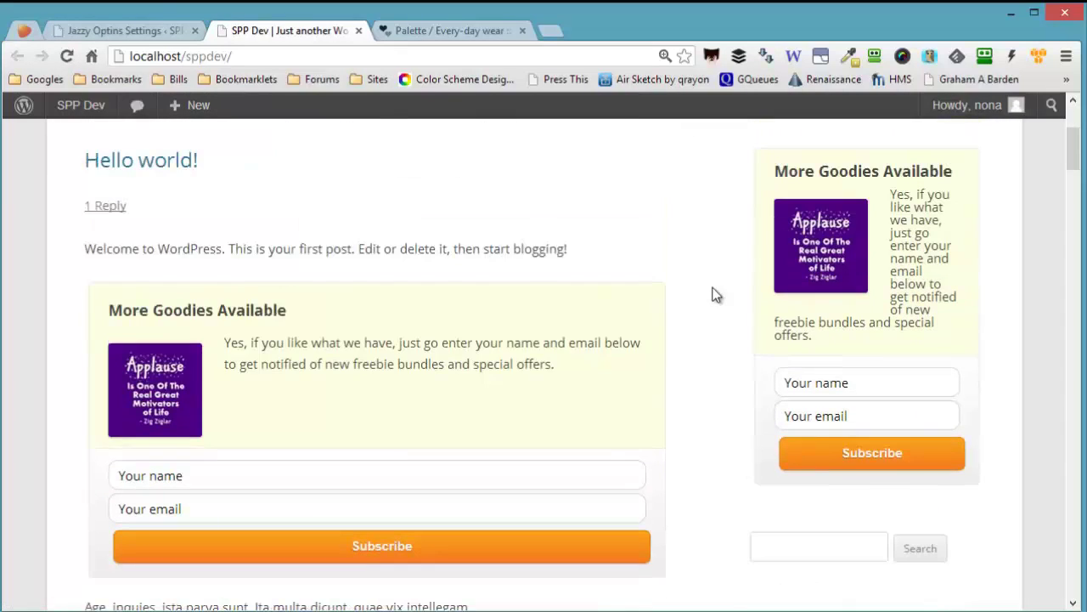
pyautogui.scroll(1, 713, 294)
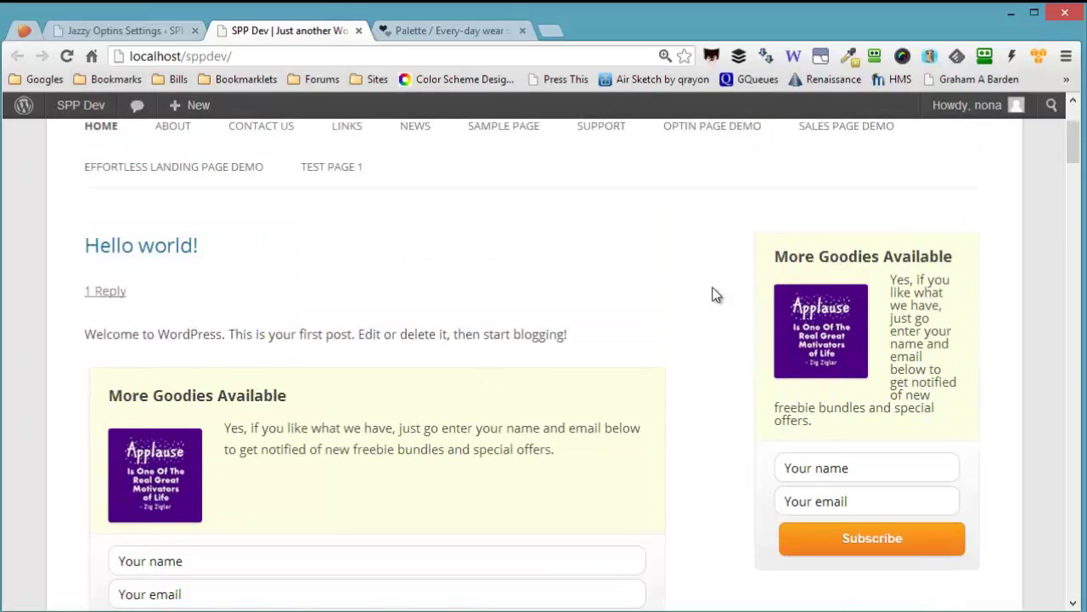
pyautogui.scroll(-1, 713, 294)
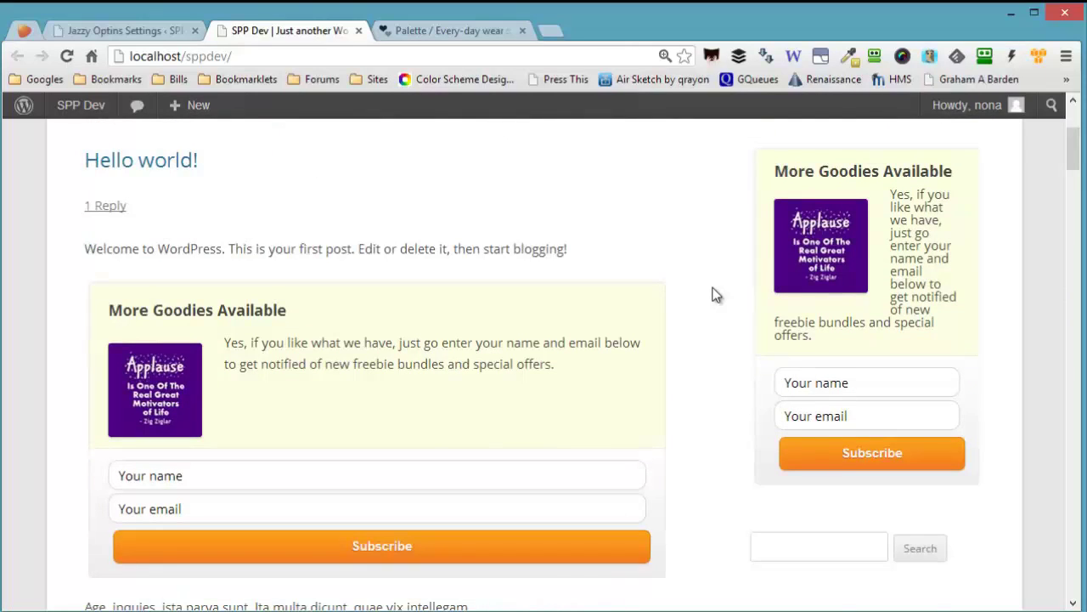
pyautogui.scroll(-1, 713, 294)
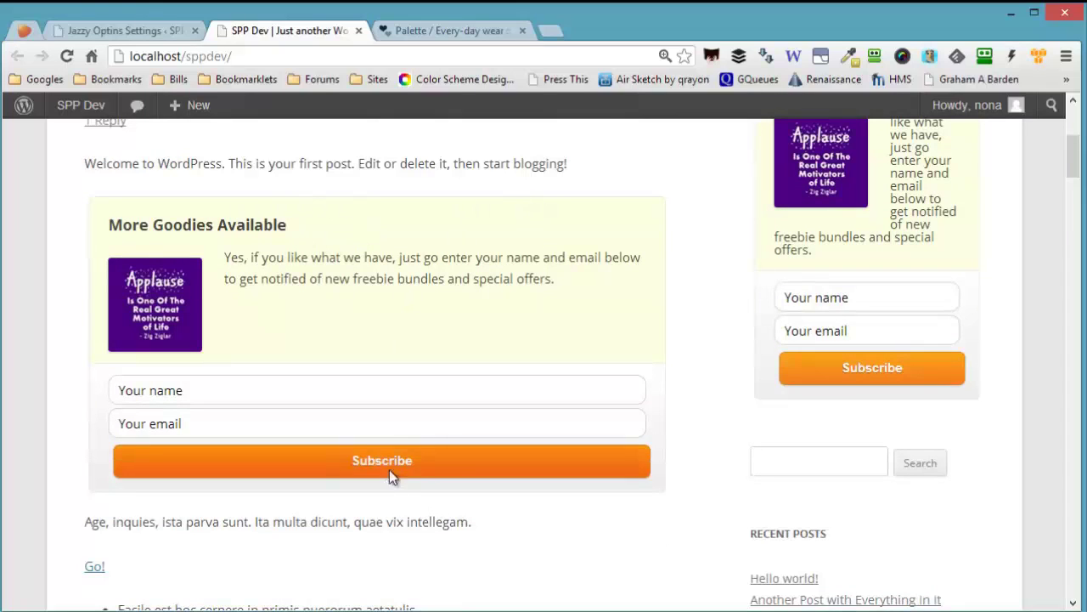
pyautogui.scroll(-5, 325, 316)
pyautogui.scroll(3, 323, 314)
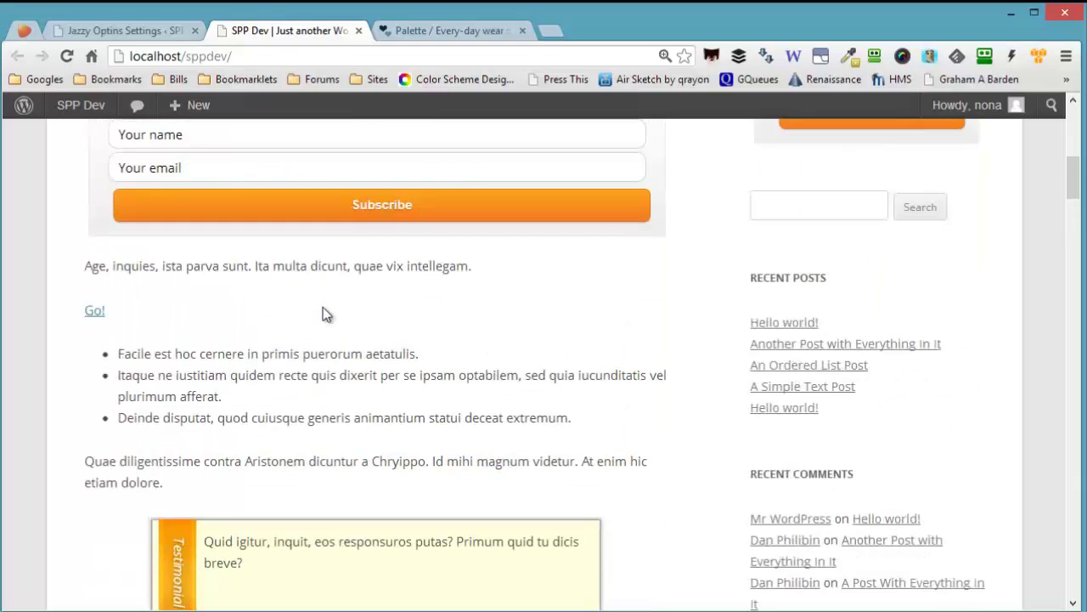
pyautogui.scroll(4, 397, 309)
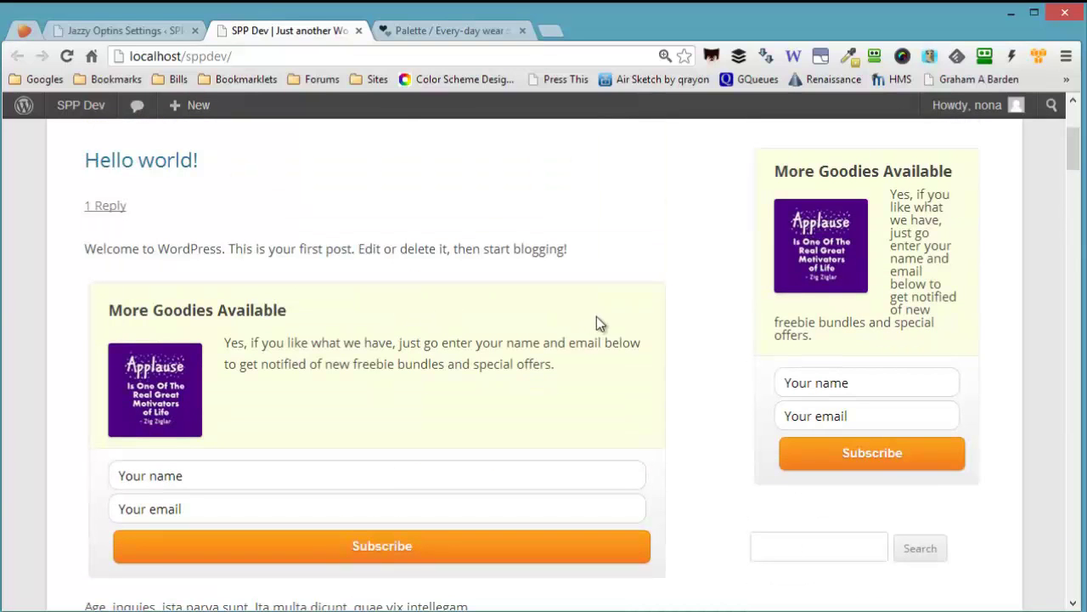